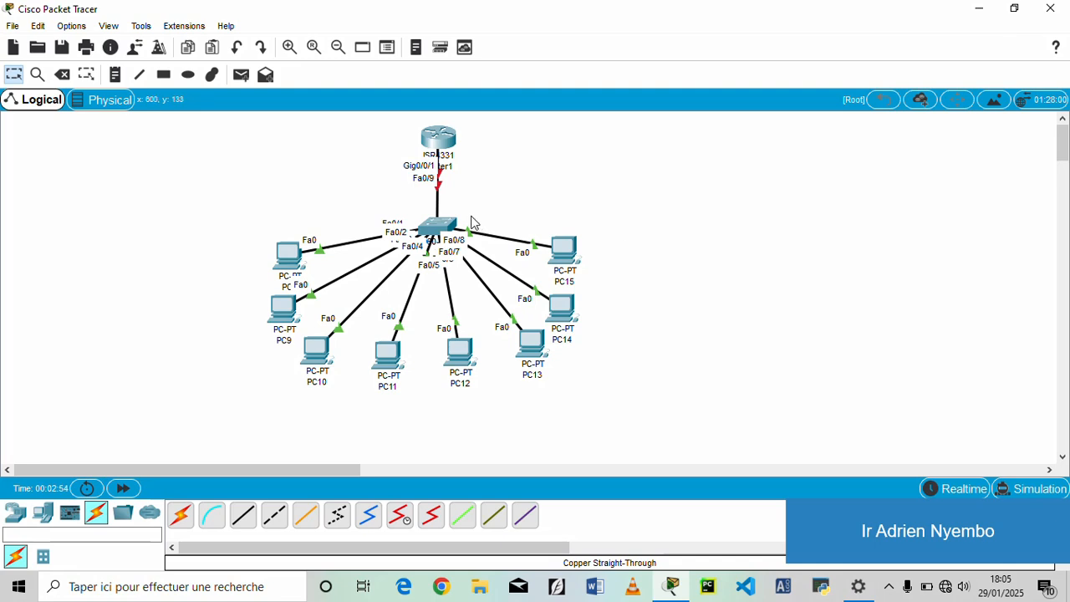
{"action": "mouse_move", "coordinate": [294, 259]}
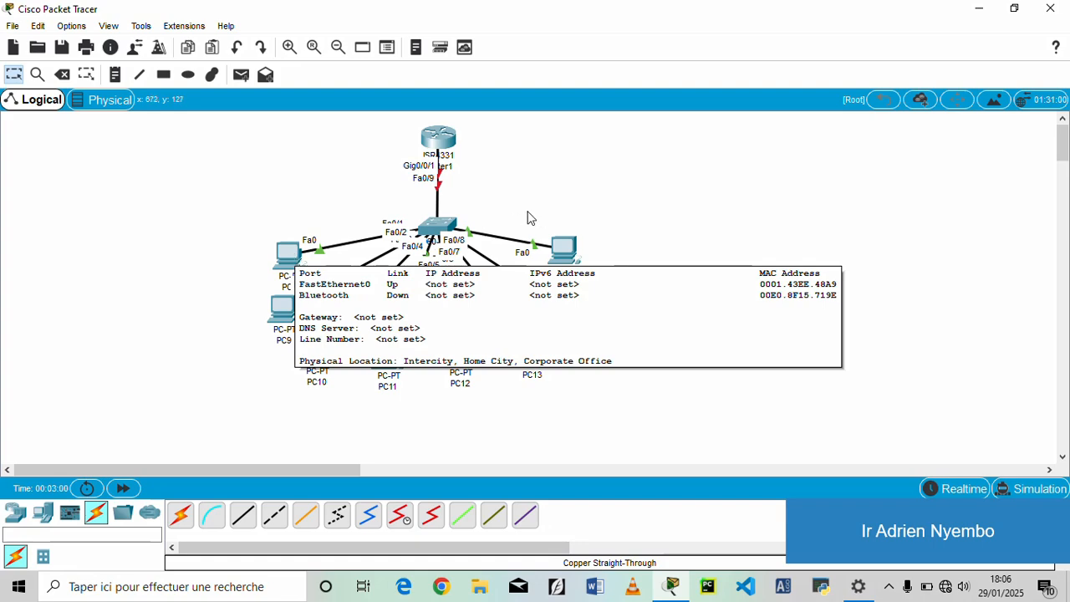
{"action": "left_click", "coordinate": [439, 137]}
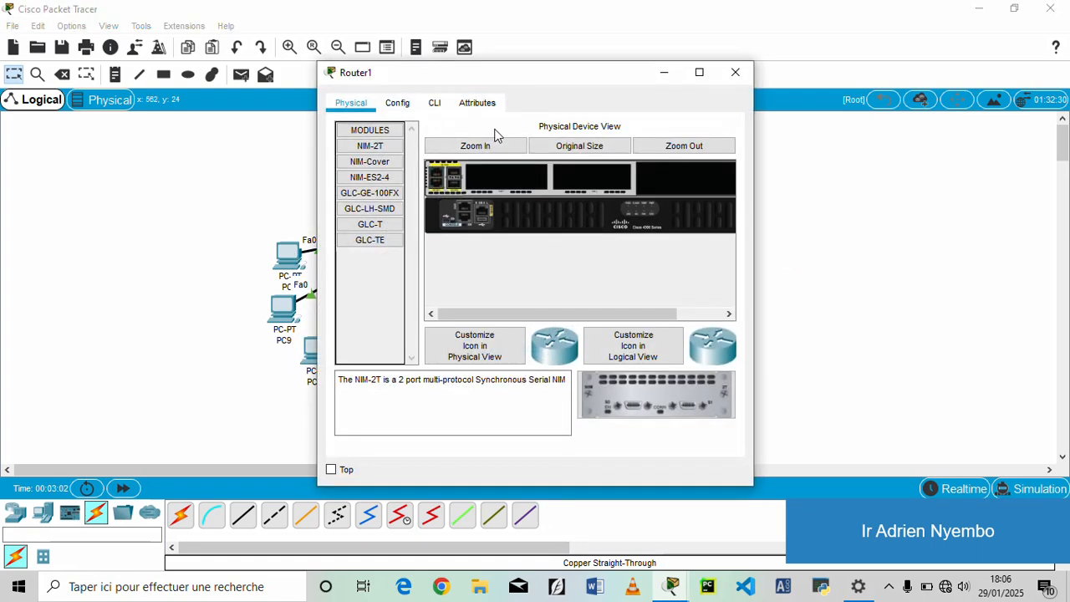
{"action": "left_click", "coordinate": [734, 73]}
{"action": "left_click", "coordinate": [965, 590]}
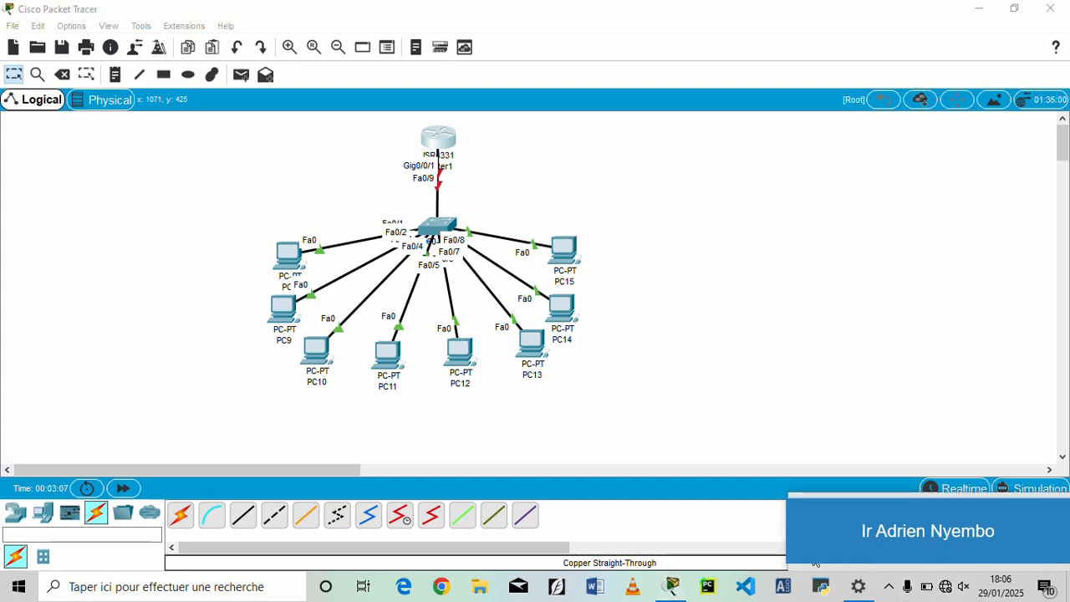
Set PC8's IPv4 configuration on FastEthernet0 to DHCP and close its device window.
{"action": "left_click", "coordinate": [285, 254]}
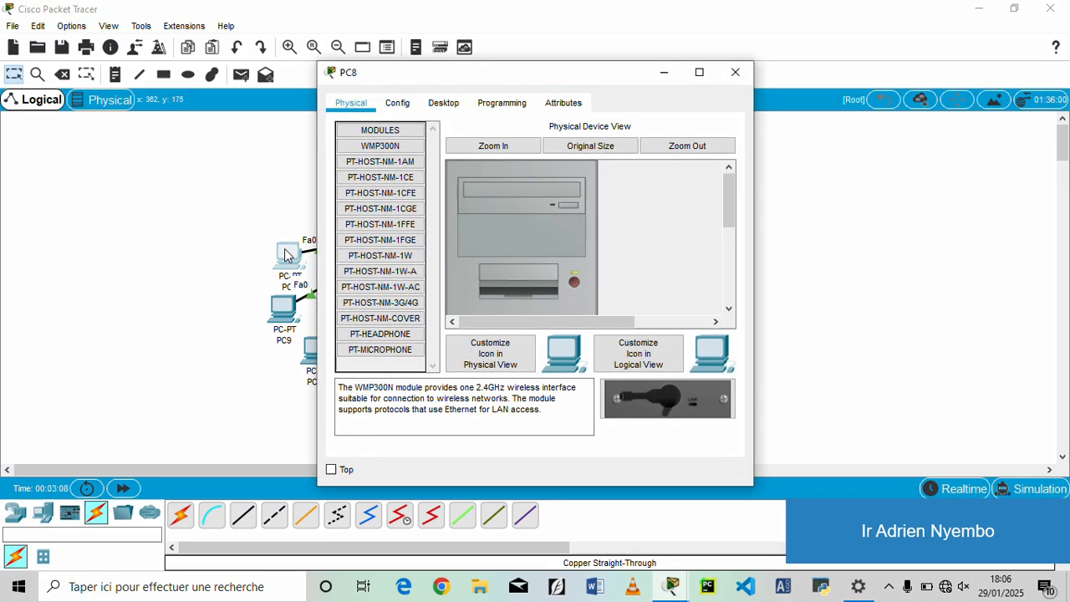
{"action": "left_click", "coordinate": [433, 105]}
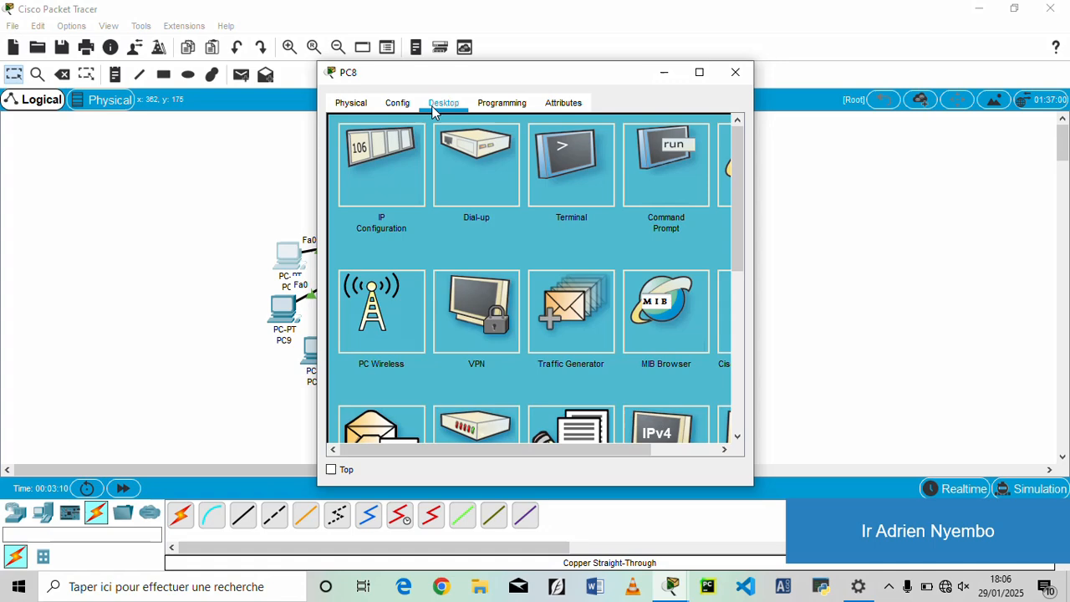
{"action": "left_click", "coordinate": [396, 167]}
{"action": "left_click", "coordinate": [361, 191]}
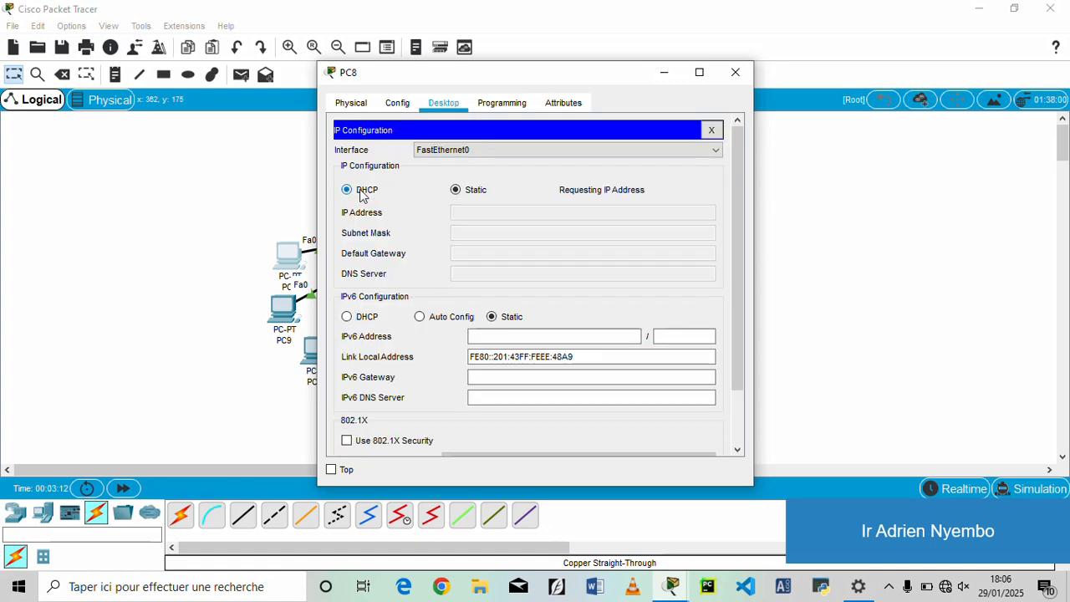
{"action": "left_click", "coordinate": [735, 73]}
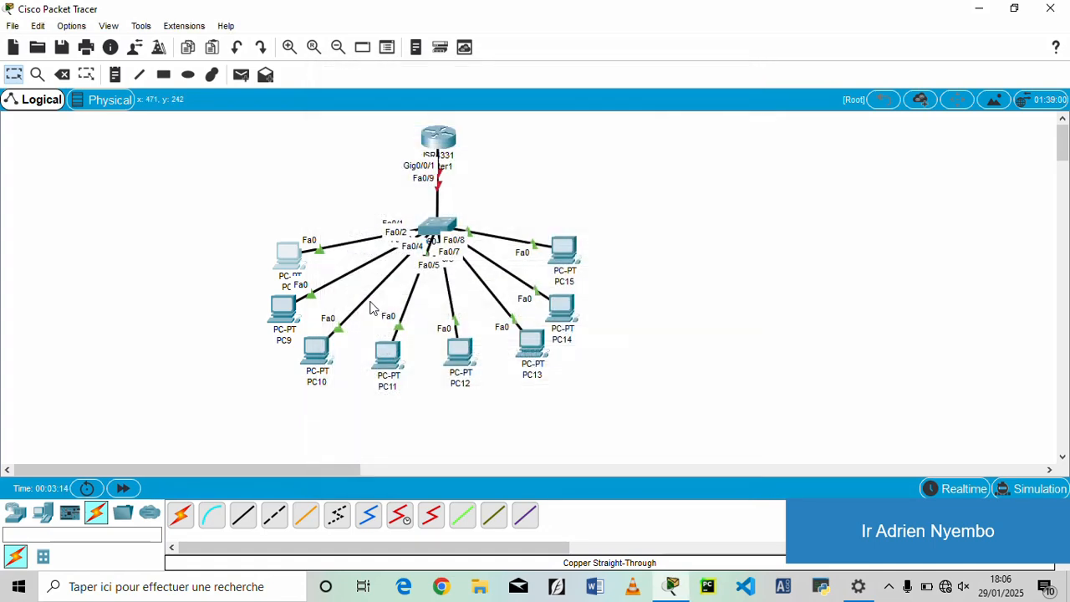
Switch PC9's IPv4 configuration on FastEthernet0 from static to DHCP and close its window.
{"action": "left_click", "coordinate": [283, 308]}
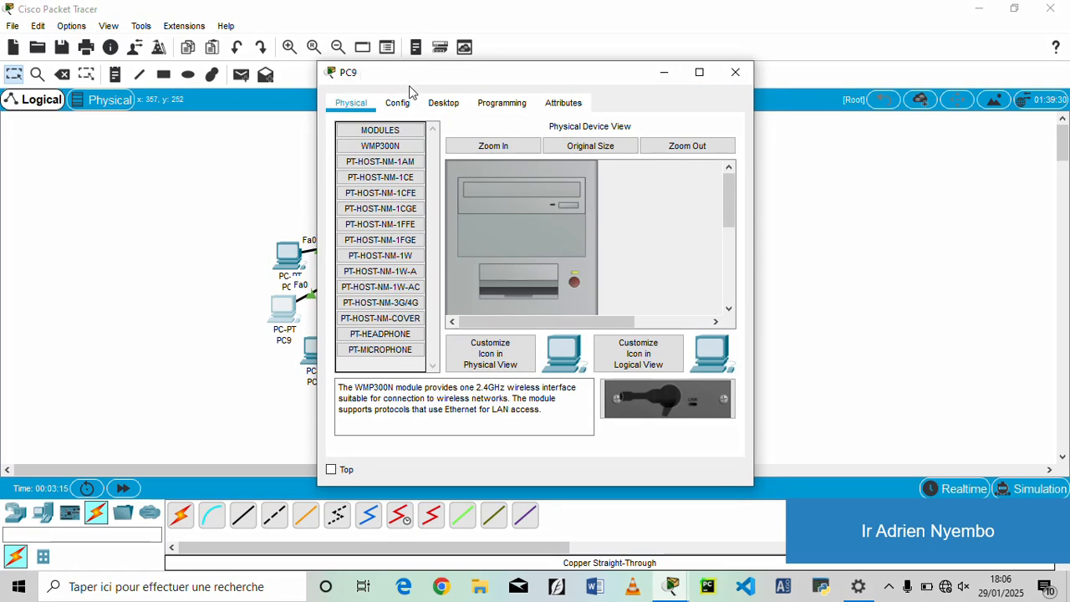
{"action": "left_click", "coordinate": [442, 104]}
{"action": "left_click", "coordinate": [382, 149]}
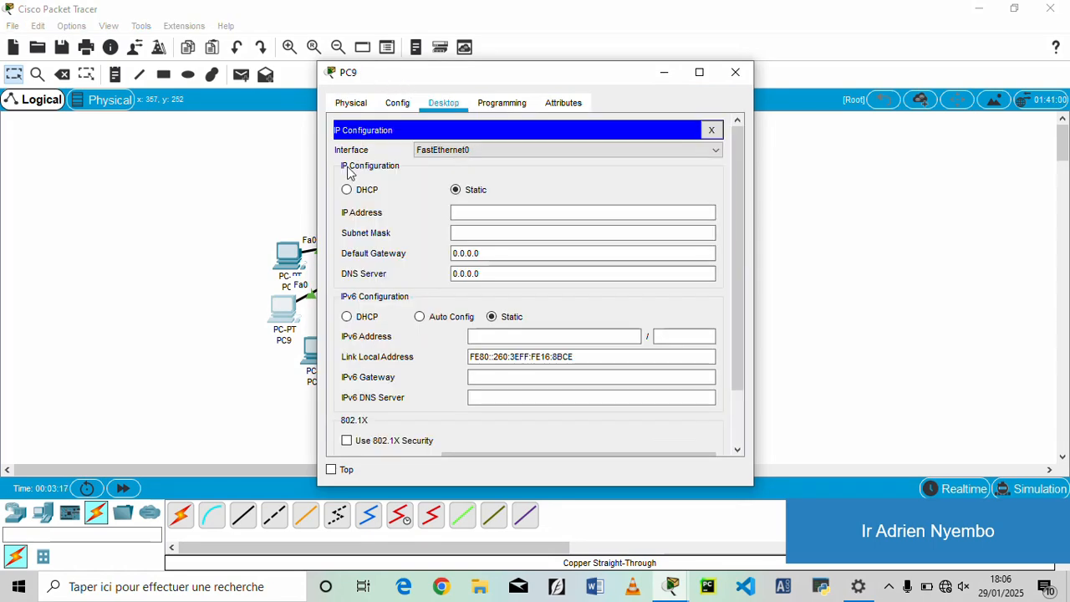
{"action": "left_click", "coordinate": [346, 190]}
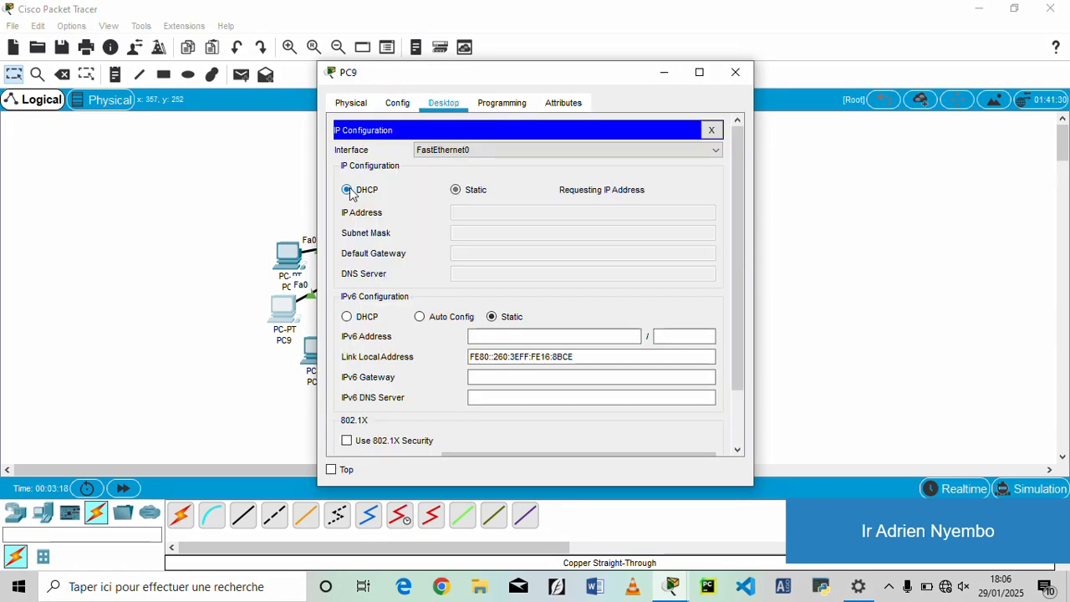
{"action": "left_click", "coordinate": [735, 81]}
Make PC10 obtain its IPv4 settings through DHCP on FastEthernet0 and close its window.
{"action": "left_click", "coordinate": [330, 351]}
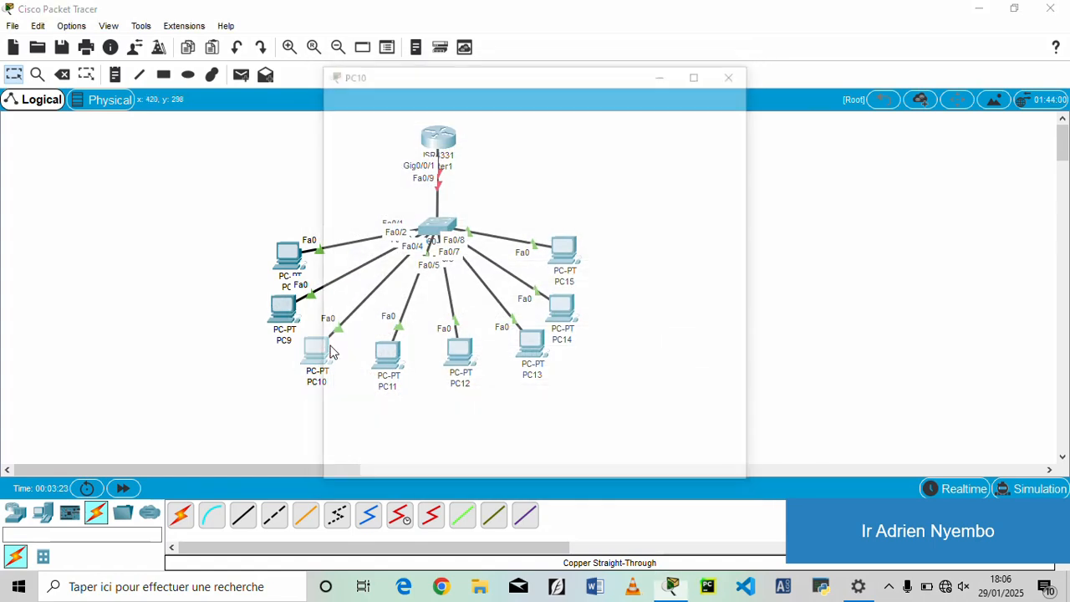
{"action": "left_click", "coordinate": [440, 101]}
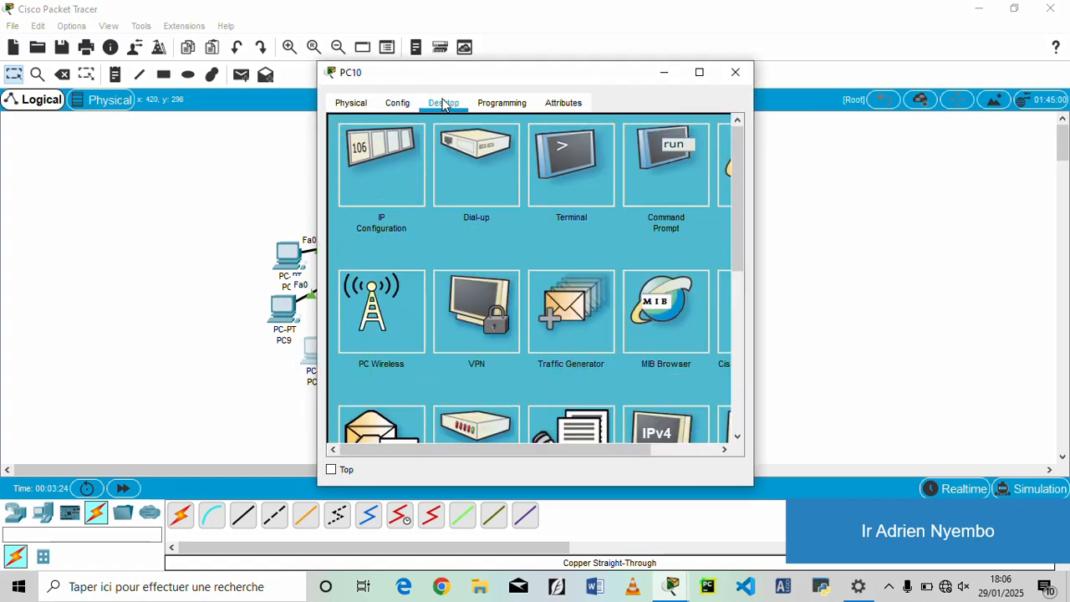
{"action": "left_click", "coordinate": [400, 150]}
{"action": "left_click", "coordinate": [364, 192]}
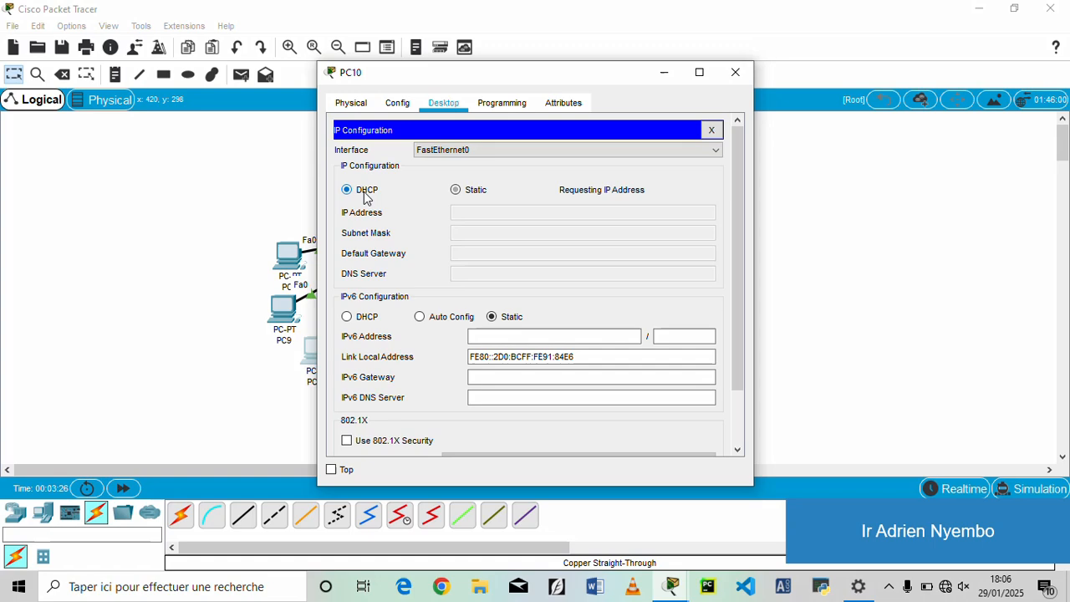
{"action": "left_click", "coordinate": [735, 74]}
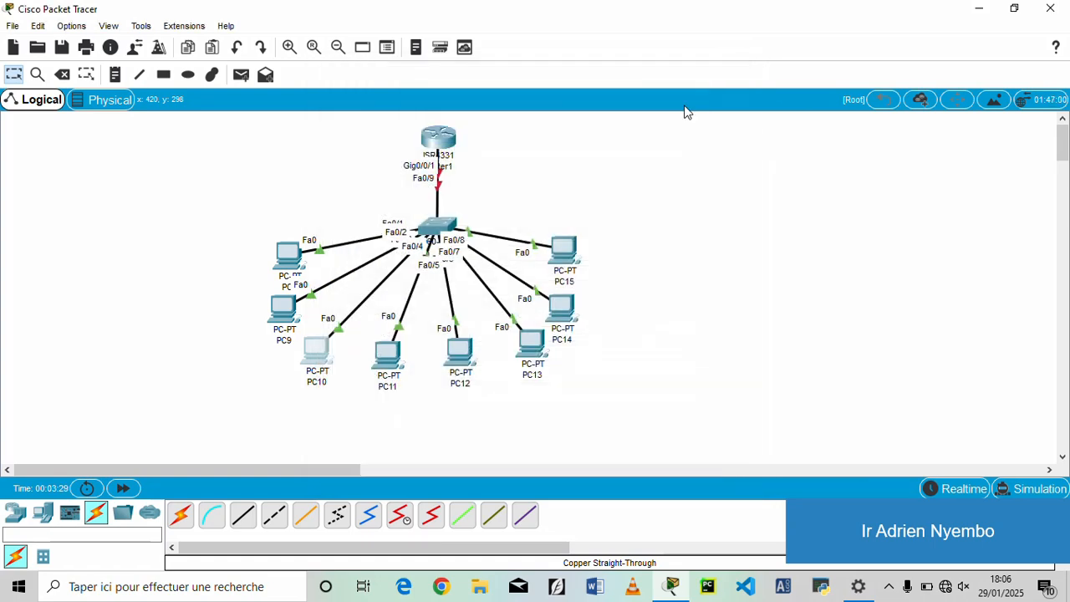
Set the IPv4 configuration of PC11 to DHCP on FastEthernet0 and close the device window.
{"action": "left_click", "coordinate": [383, 357]}
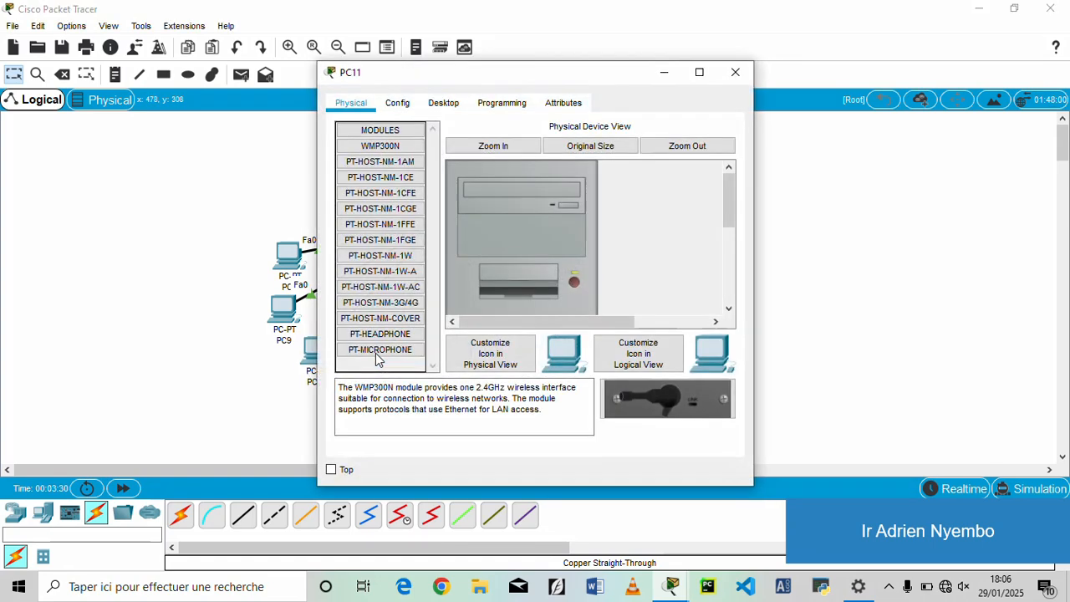
{"action": "left_click", "coordinate": [443, 103]}
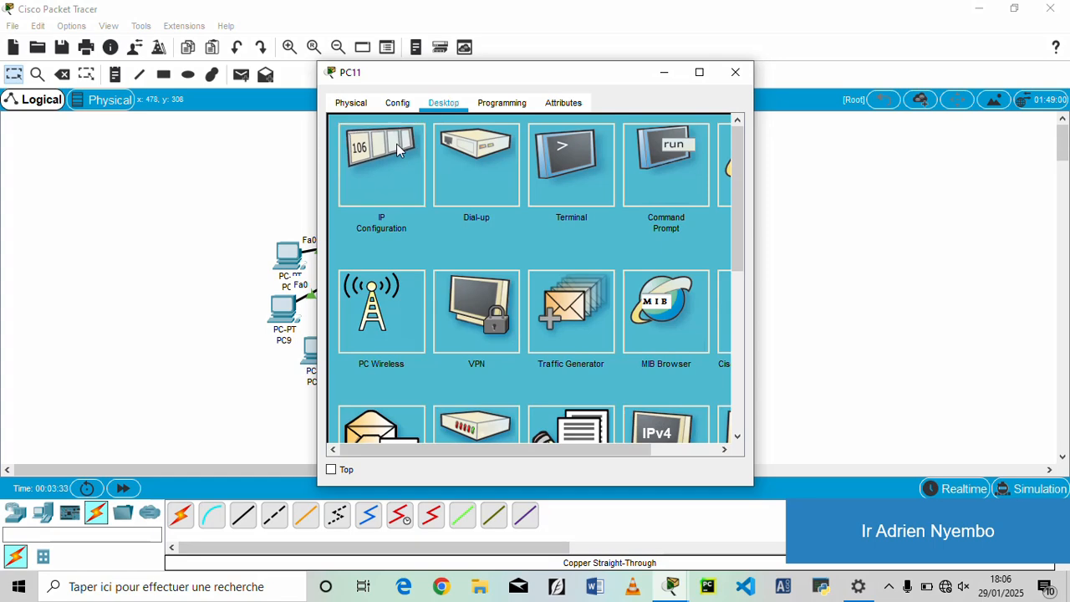
{"action": "left_click", "coordinate": [397, 149]}
{"action": "left_click", "coordinate": [348, 190]}
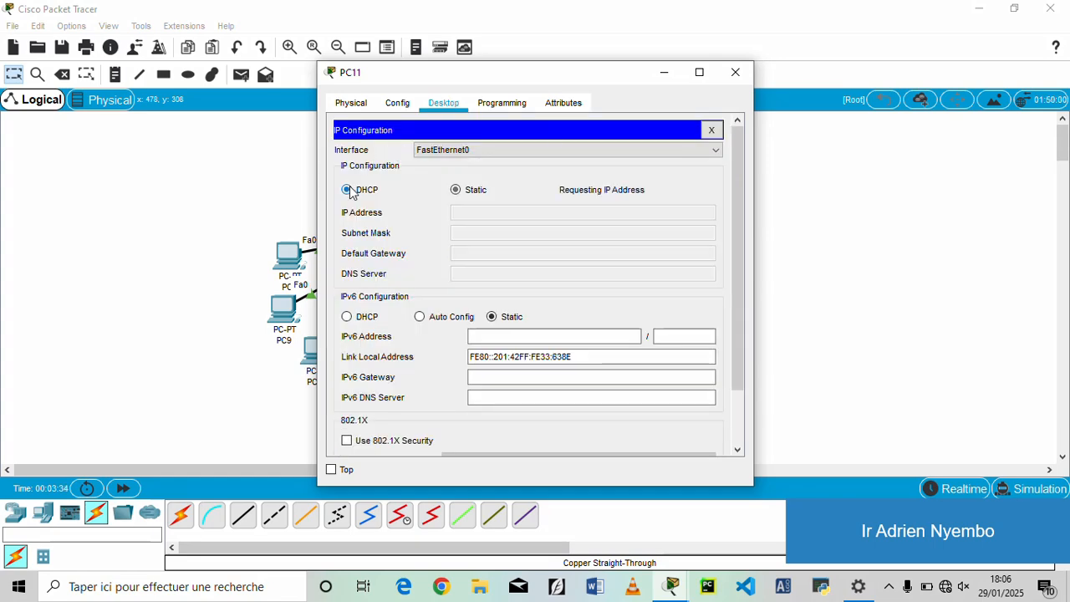
{"action": "left_click", "coordinate": [739, 74]}
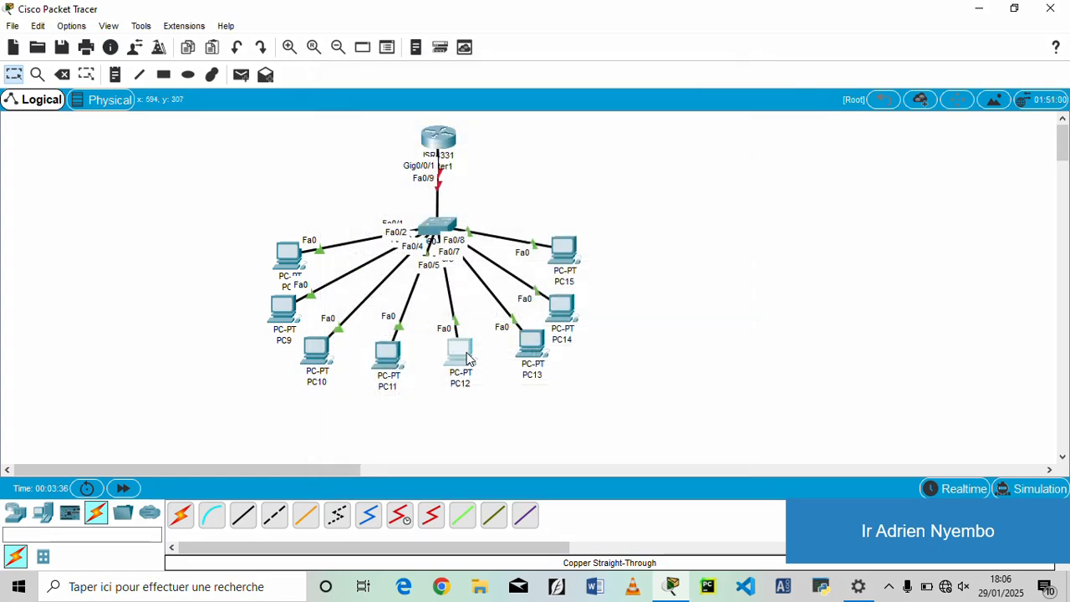
Enable DHCP for the IPv4 configuration of PC12's FastEthernet0 interface and close its window.
{"action": "left_click", "coordinate": [468, 358]}
{"action": "left_click", "coordinate": [444, 103]}
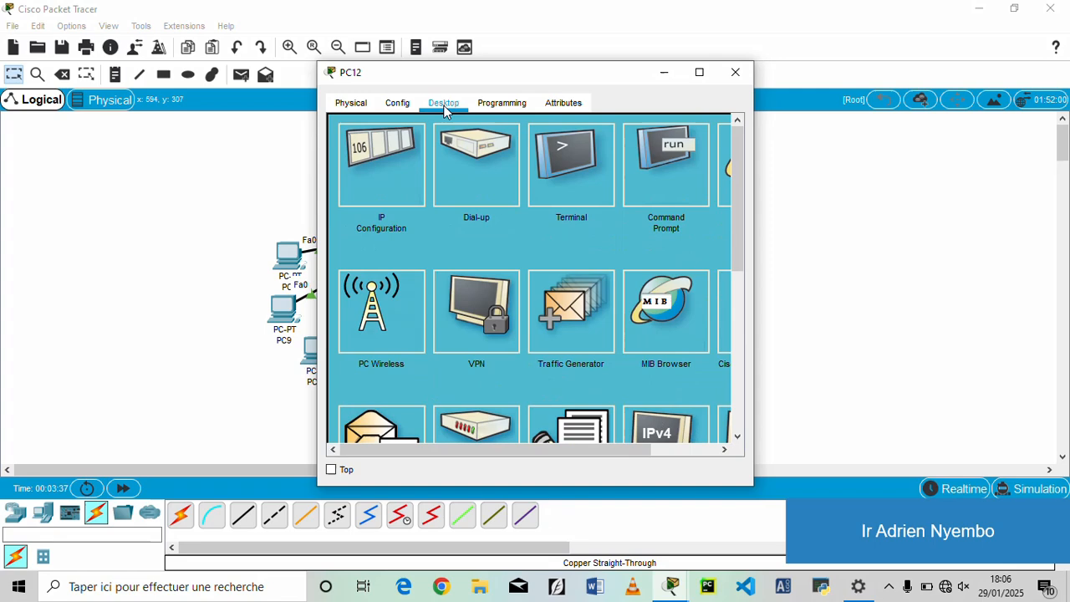
{"action": "left_click", "coordinate": [385, 169]}
{"action": "left_click", "coordinate": [347, 190]}
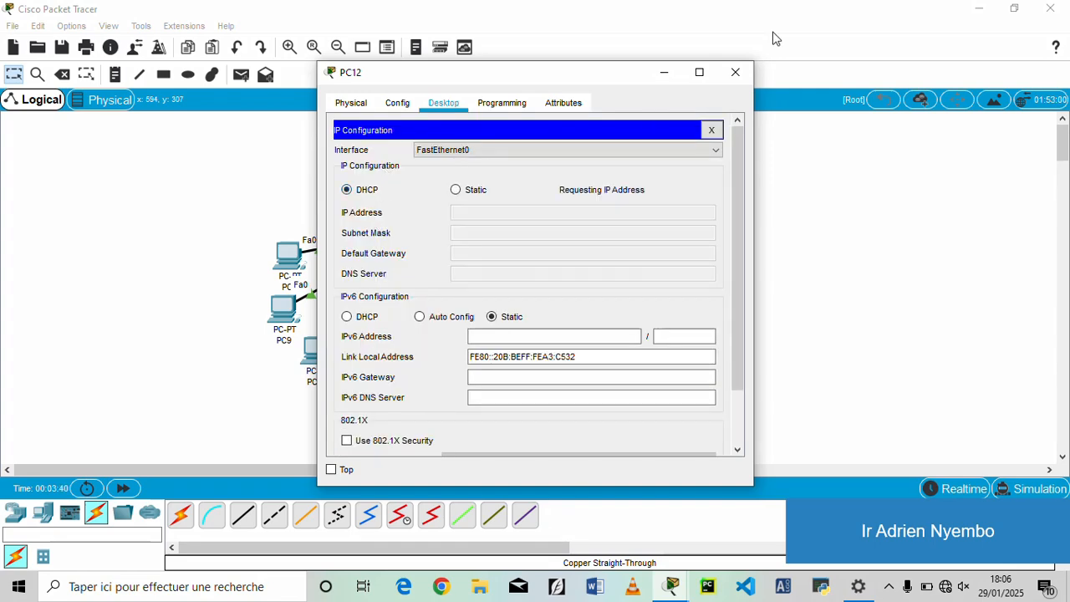
{"action": "left_click", "coordinate": [735, 72]}
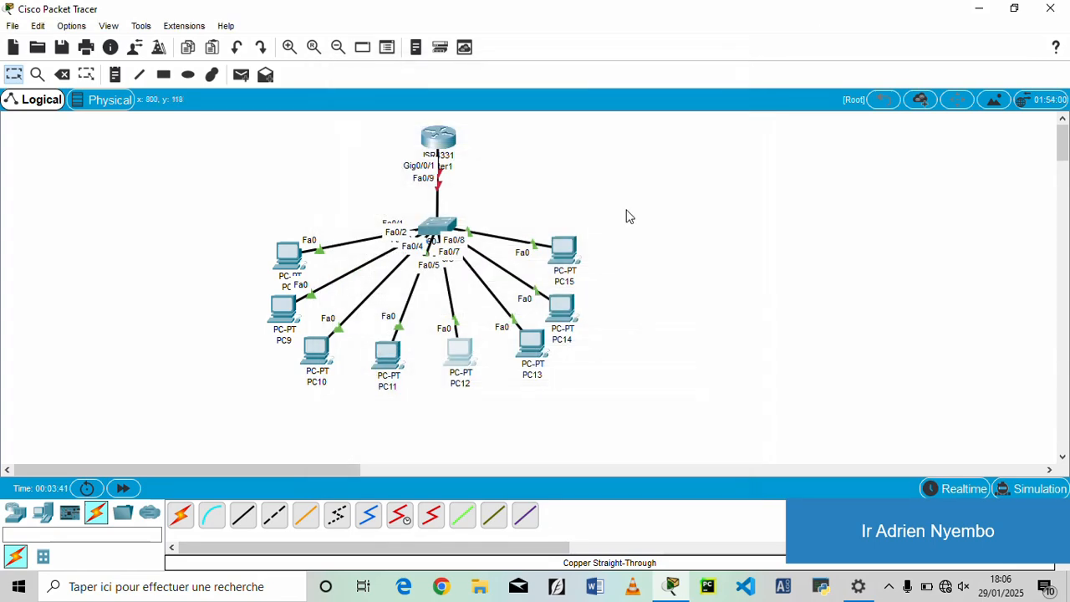
Change PC13's IPv4 configuration on FastEthernet0 to DHCP and close the device window.
{"action": "left_click", "coordinate": [537, 342]}
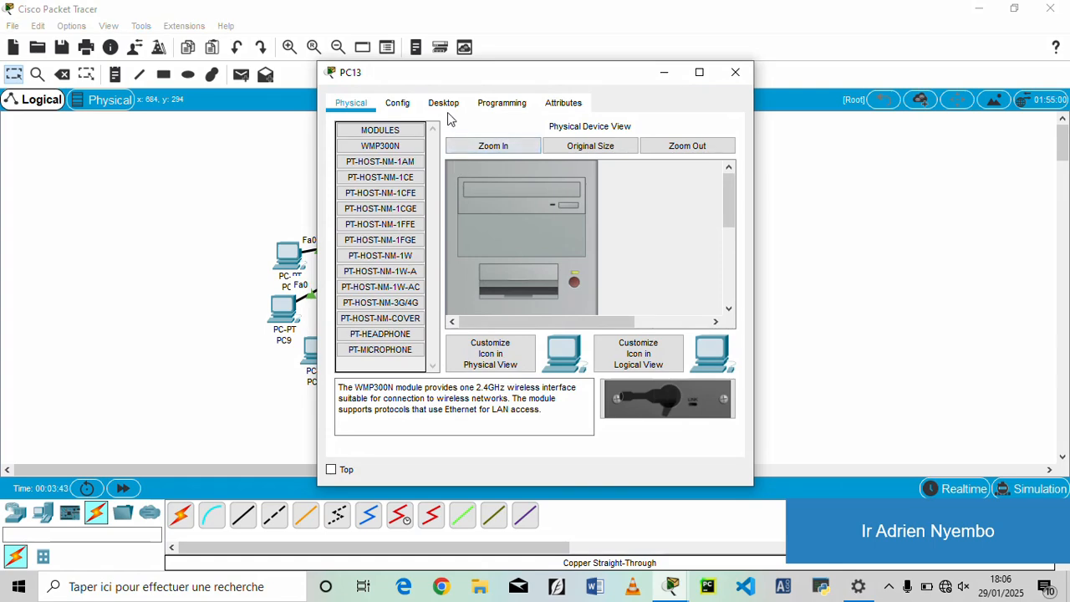
{"action": "left_click", "coordinate": [447, 109]}
{"action": "left_click", "coordinate": [394, 170]}
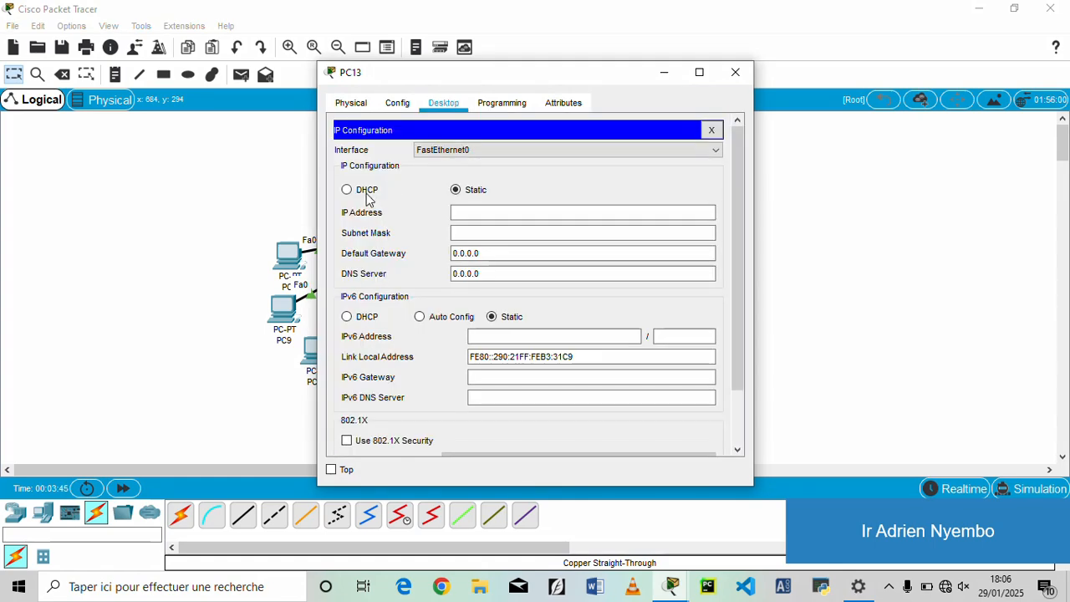
{"action": "left_click", "coordinate": [366, 192]}
{"action": "left_click", "coordinate": [736, 73]}
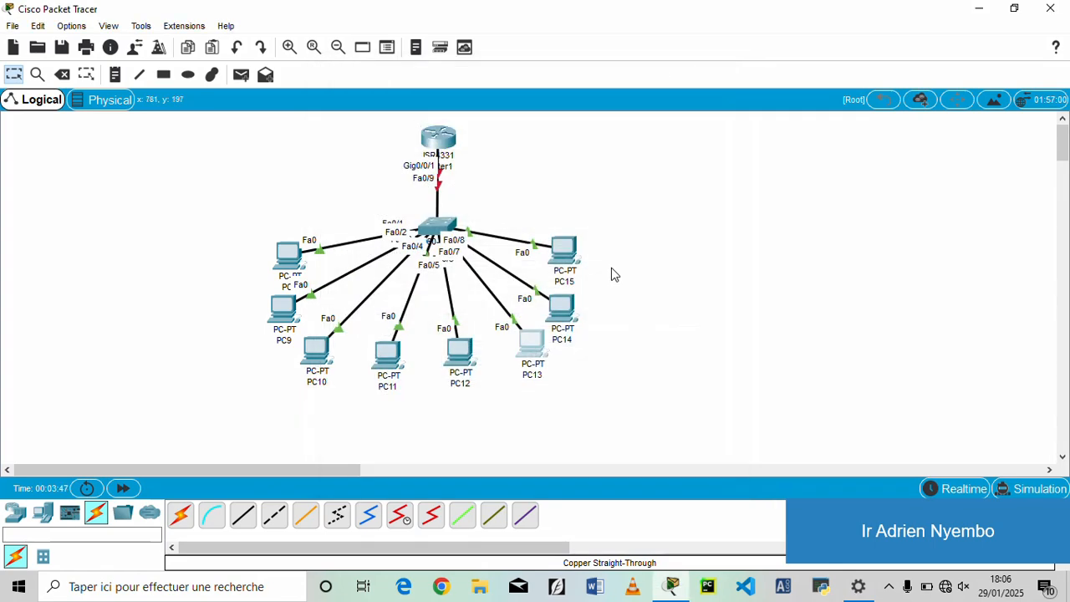
Switch PC14's FastEthernet0 interface to DHCP for IPv4 addressing and close its window.
{"action": "left_click", "coordinate": [575, 306]}
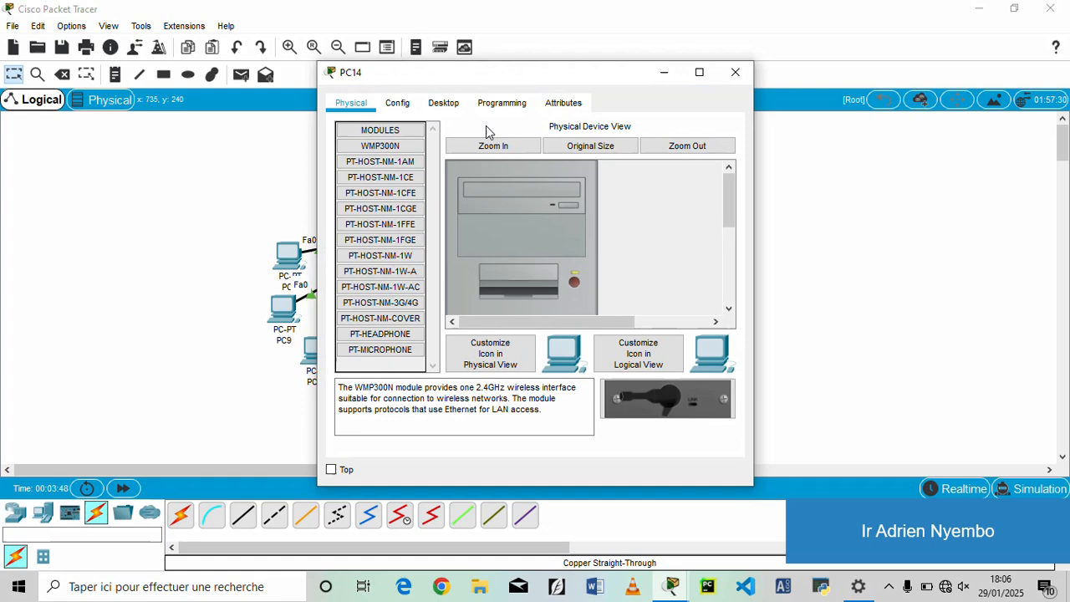
{"action": "left_click", "coordinate": [443, 109]}
{"action": "left_click", "coordinate": [378, 206]}
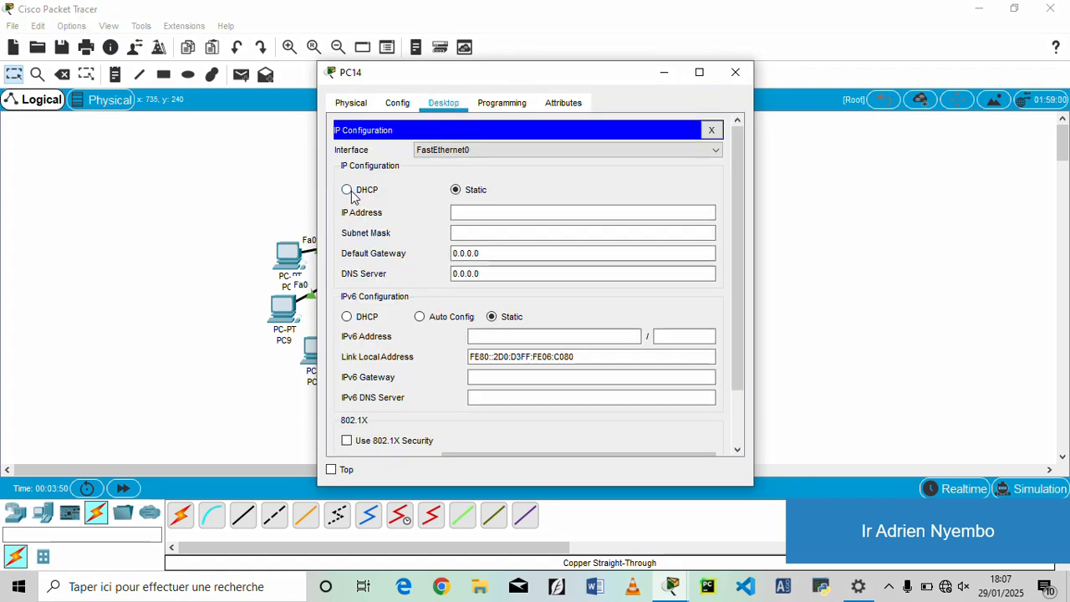
{"action": "left_click", "coordinate": [347, 190]}
{"action": "left_click", "coordinate": [746, 71]}
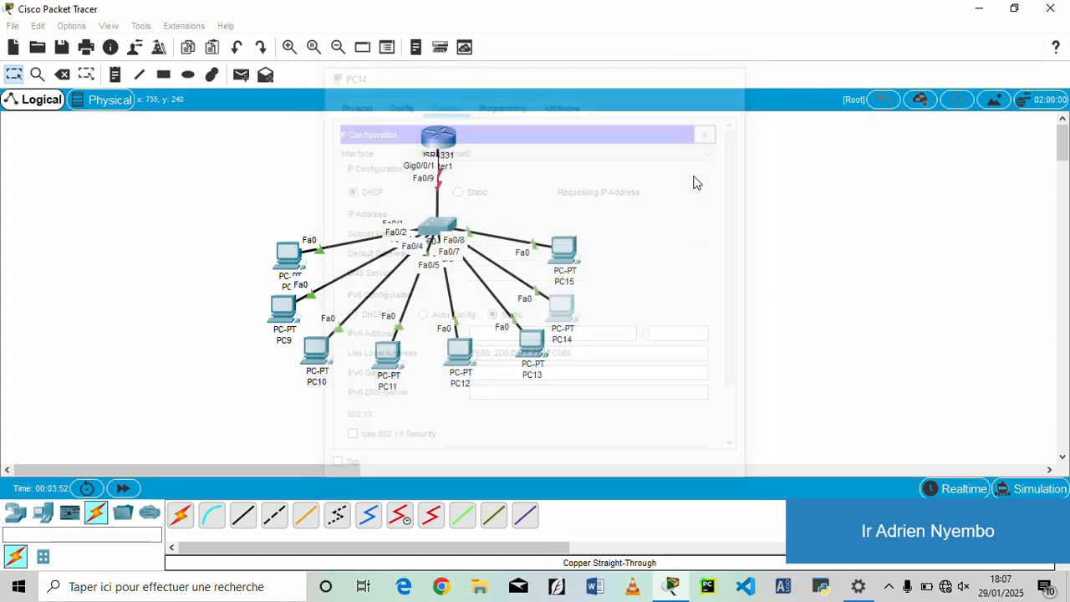
Set PC15's FastEthernet0 interface to obtain its IPv4 address by DHCP and close its window.
{"action": "left_click", "coordinate": [563, 253]}
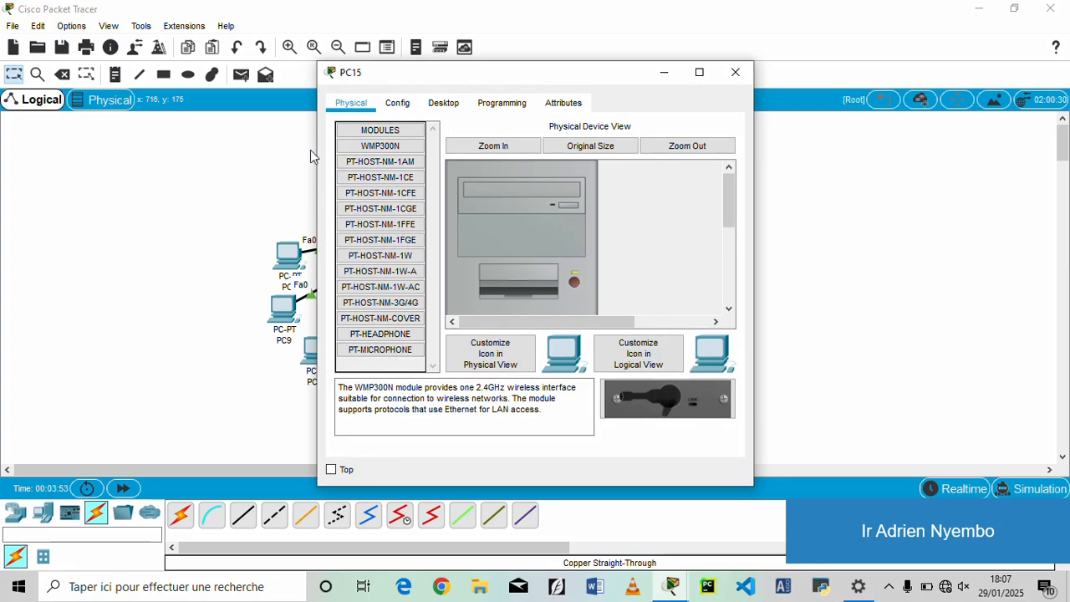
{"action": "left_click", "coordinate": [432, 104]}
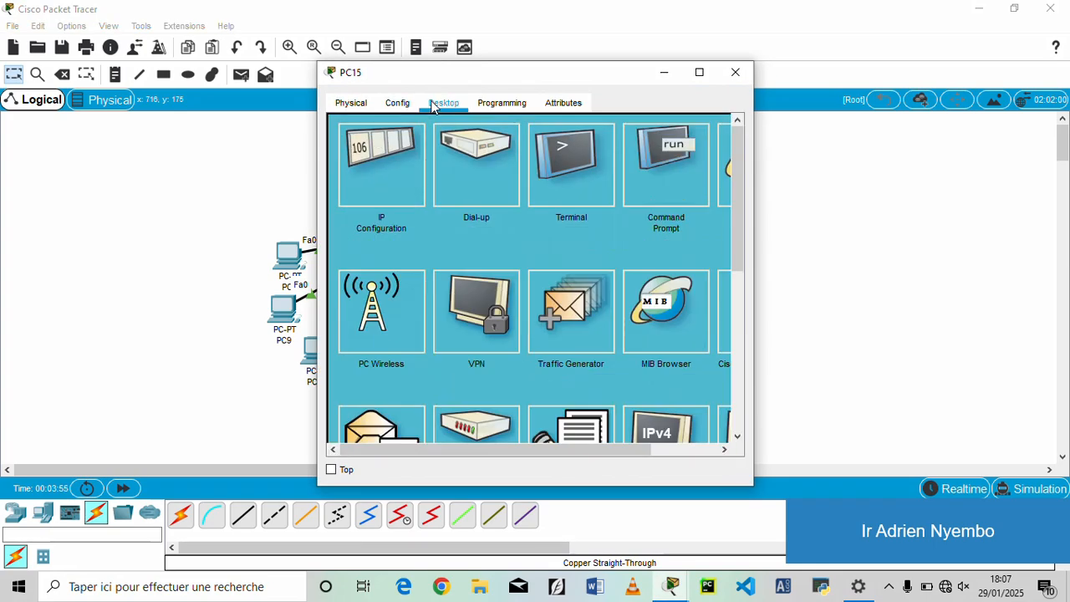
{"action": "left_click", "coordinate": [393, 146]}
{"action": "left_click", "coordinate": [373, 190]}
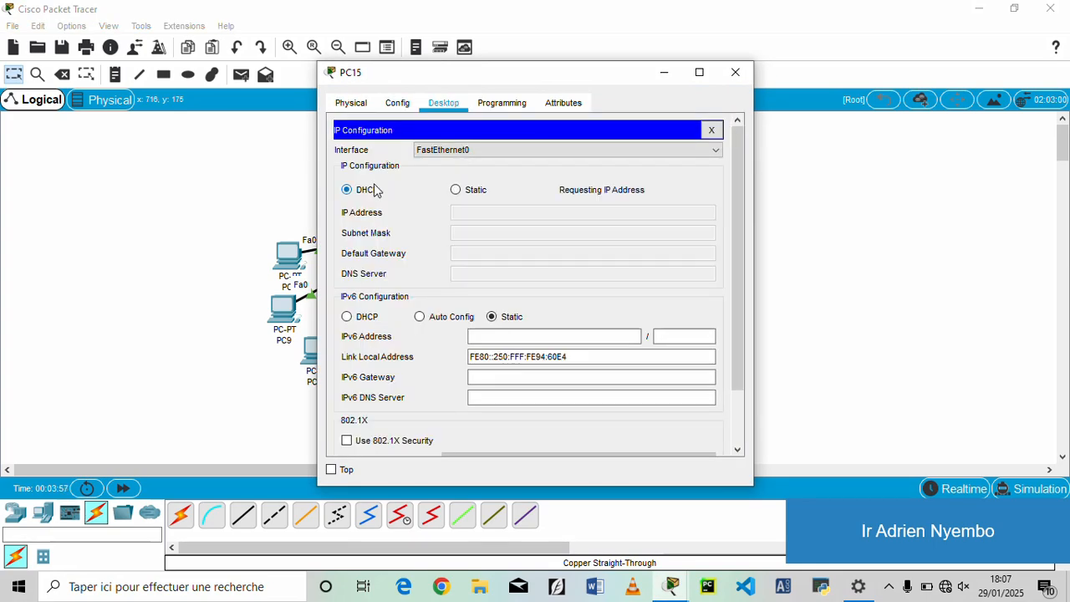
{"action": "left_click", "coordinate": [732, 73]}
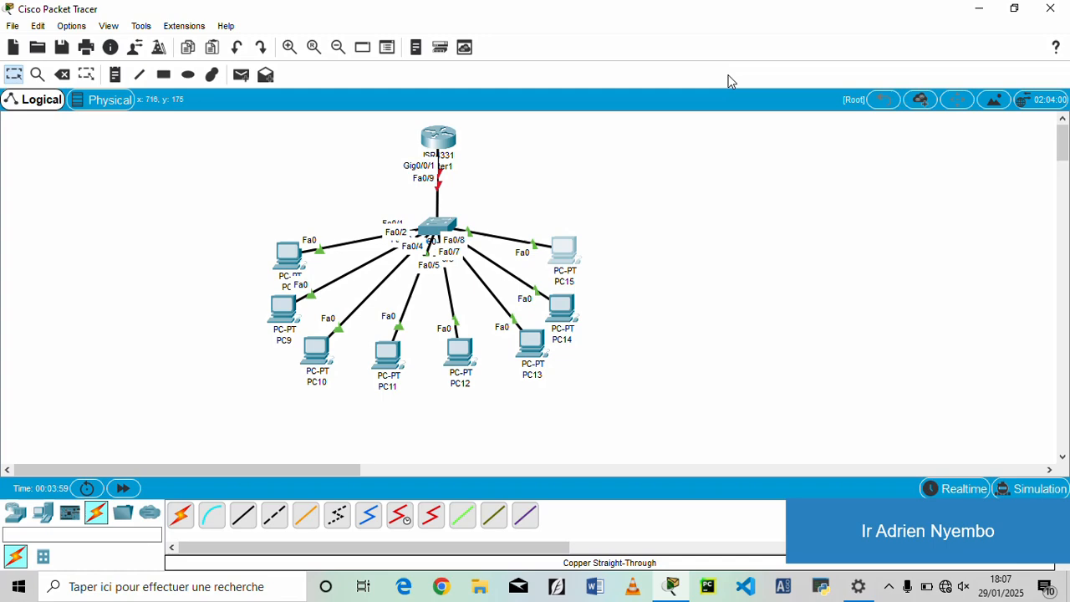
Move Router1 up and to the right of the switch, and answer NO to the initial configuration dialog in its command line interface.
{"action": "left_click_drag", "start_coordinate": [458, 143], "coordinate": [515, 135]}
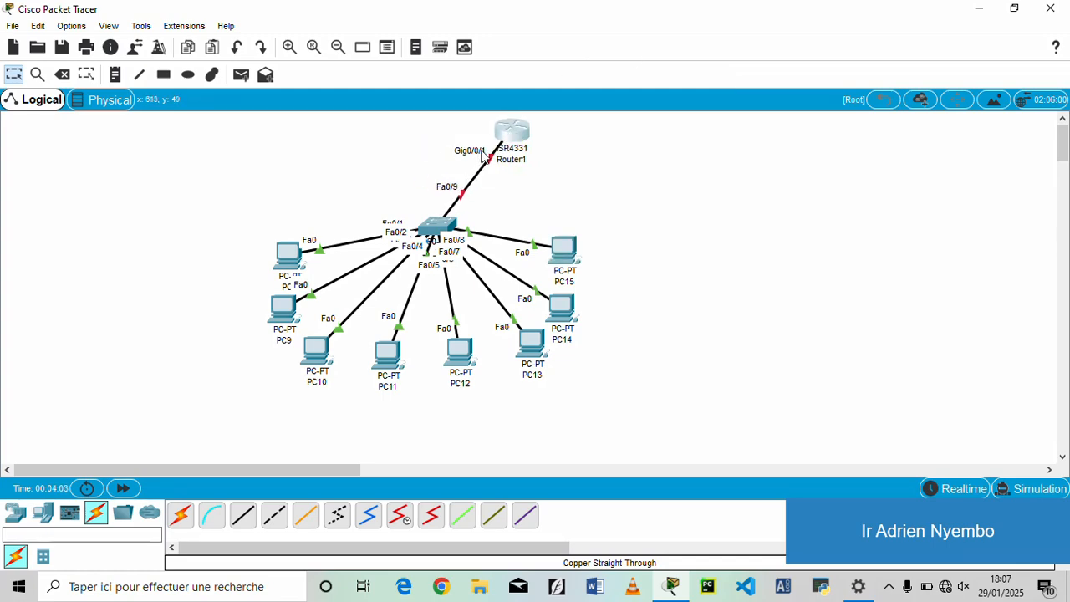
{"action": "left_click", "coordinate": [526, 131]}
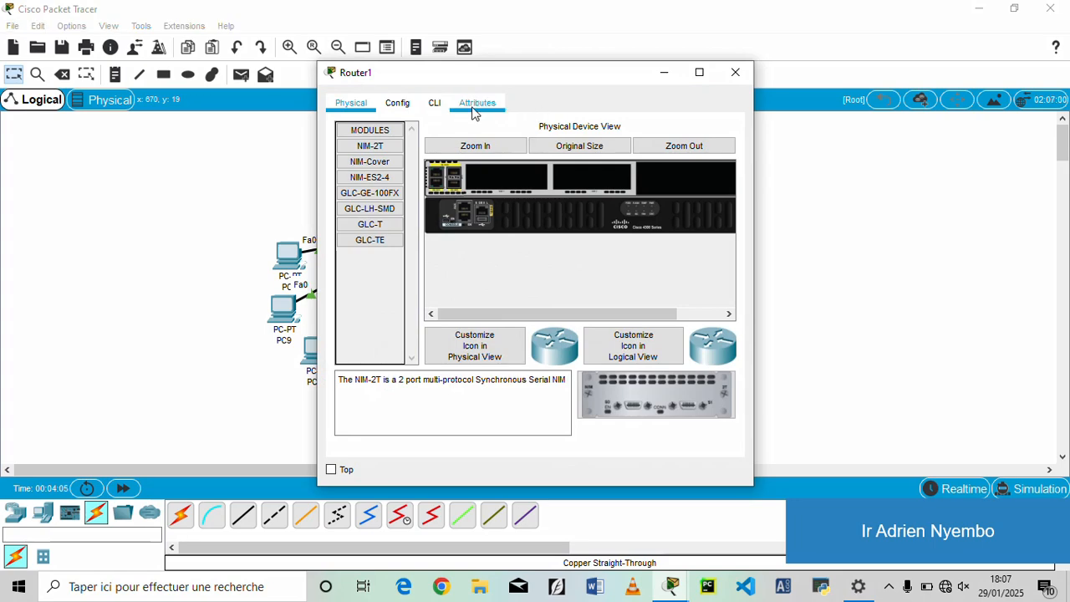
{"action": "left_click", "coordinate": [432, 104]}
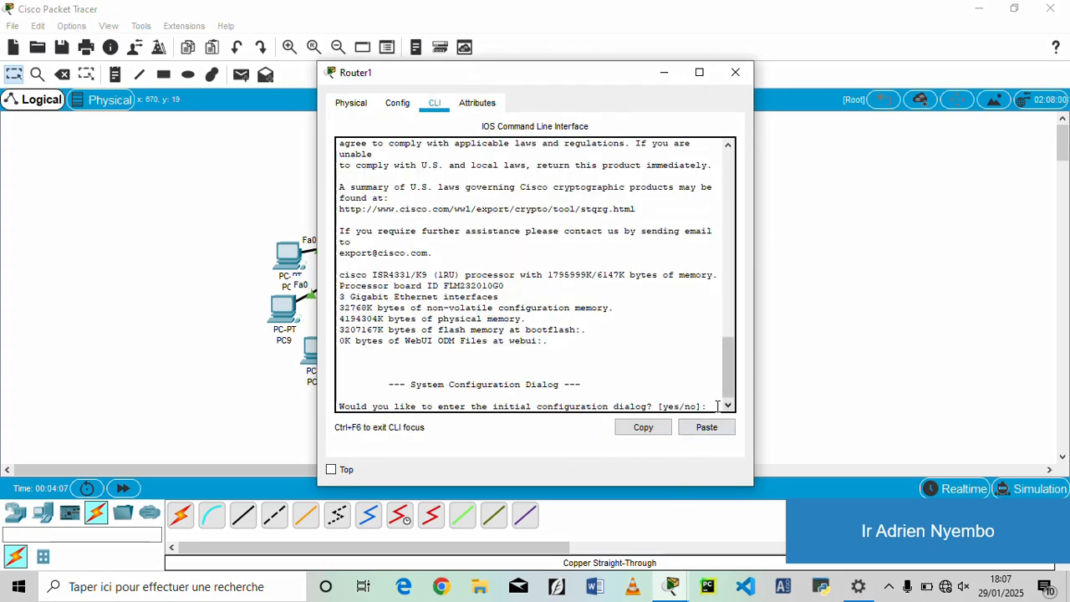
{"action": "type", "text": "NO"}
{"action": "key", "text": "Return"}
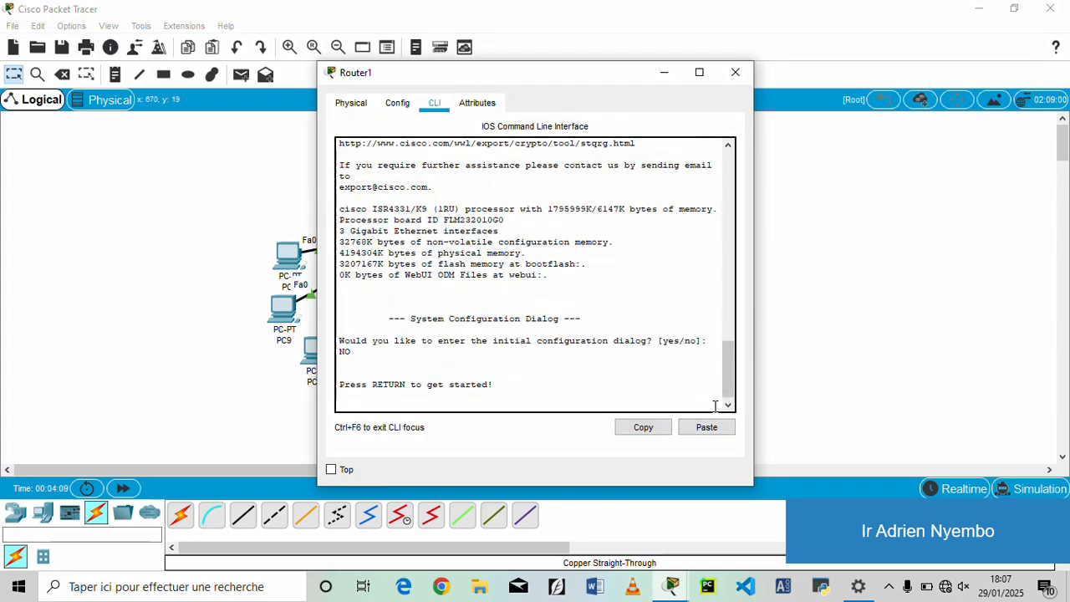
Start Router1's console session, enter privileged mode with ENABLE, and enter global configuration mode with CONF T.
{"action": "key", "text": "Return"}
{"action": "type", "text": "EN"}
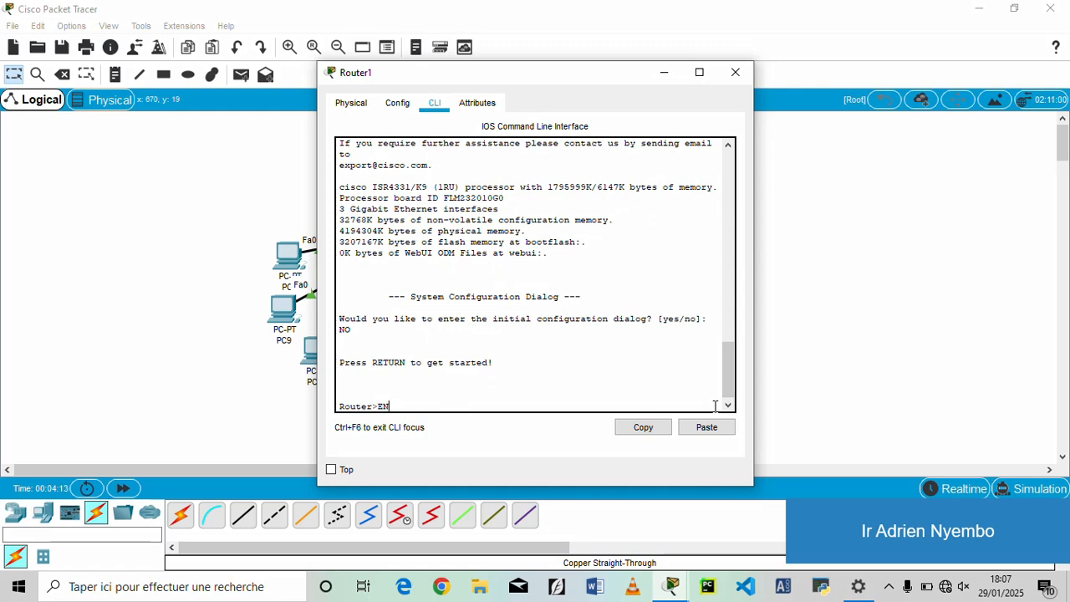
{"action": "type", "text": "ABLE"}
{"action": "key", "text": "Return"}
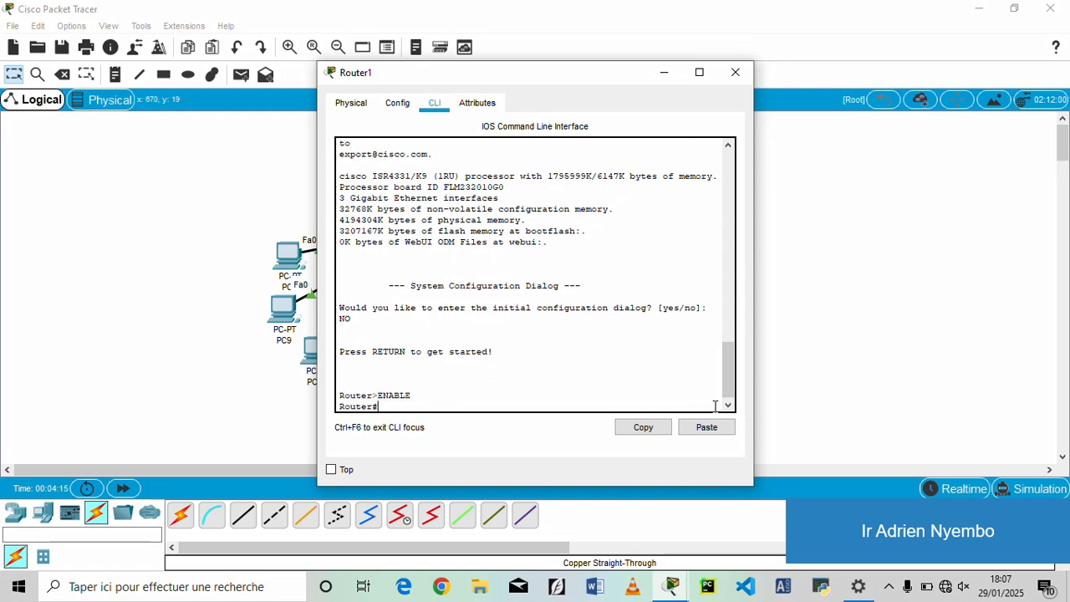
{"action": "type", "text": "CONF T"}
{"action": "key", "text": "Return"}
Assign IP address 192.168.1.1 with mask 255.255.255.240 to Router1's GIG0/0/1 interface.
{"action": "type", "text": "INT"}
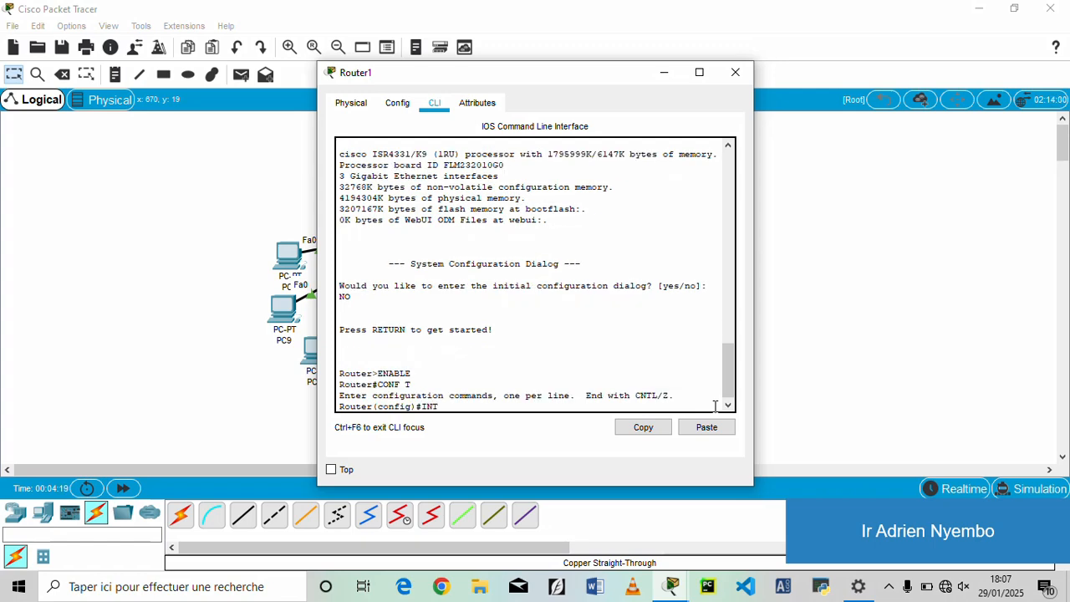
{"action": "left_click_drag", "start_coordinate": [478, 79], "coordinate": [720, 64]}
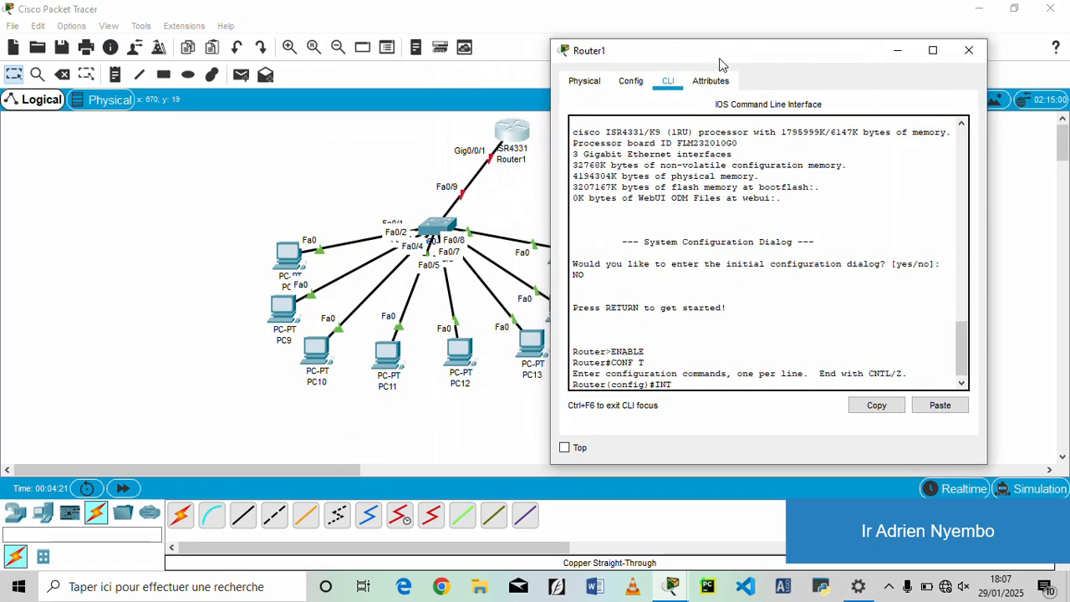
{"action": "type", "text": "TGIG"}
{"action": "key", "text": "BackSpace"}
{"action": "key", "text": "BackSpace"}
{"action": "key", "text": "BackSpace"}
{"action": "type", "text": "GIG0/0/1"}
{"action": "key", "text": "Return"}
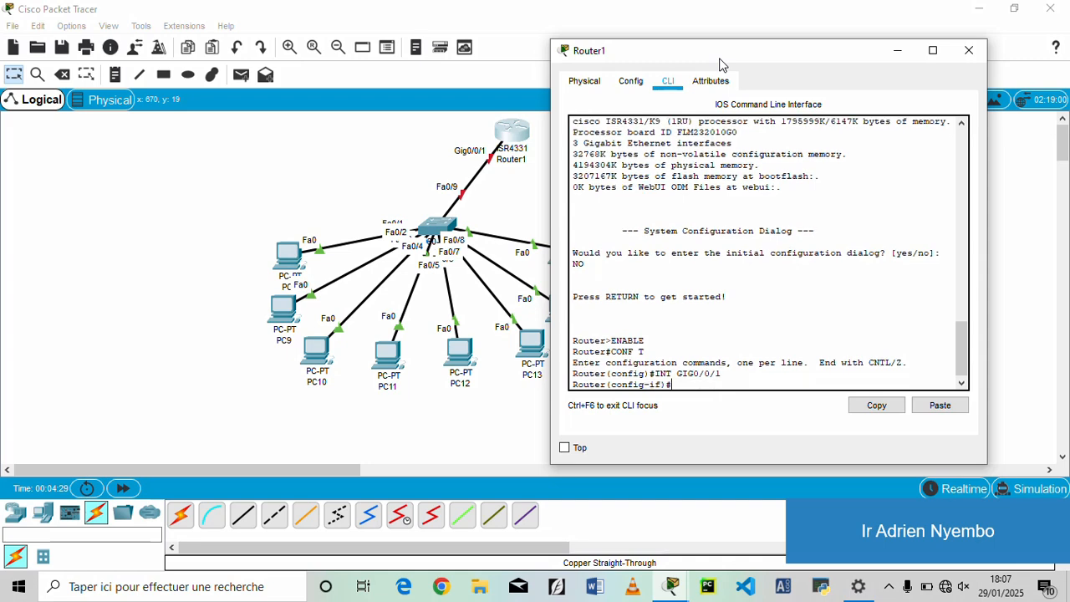
{"action": "type", "text": "IP ADDR 192.168.1.1 255.255."}
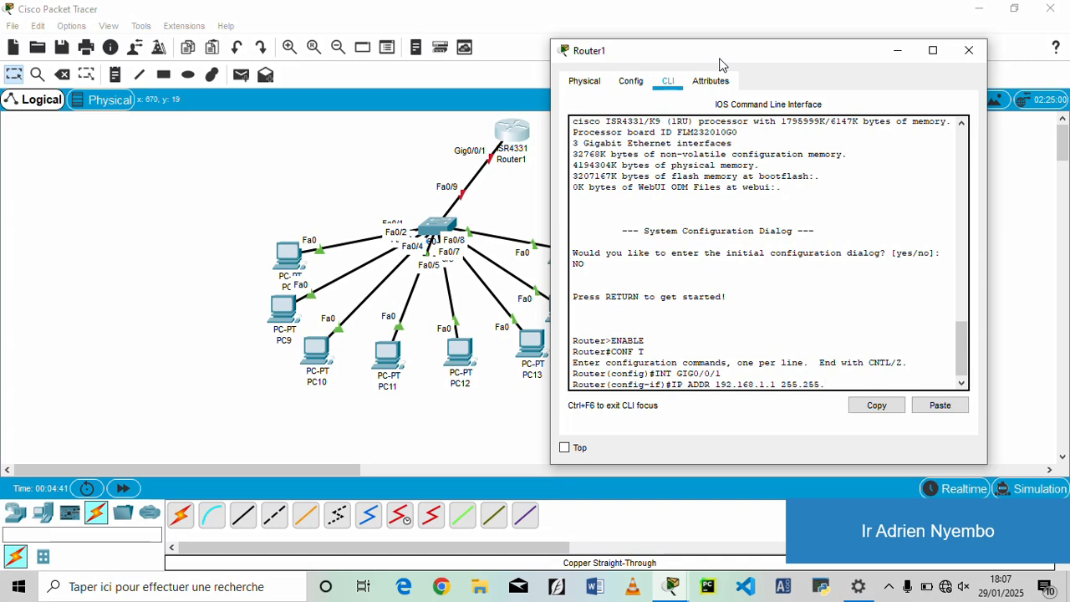
{"action": "type", "text": "255.240"}
{"action": "key", "text": "Return"}
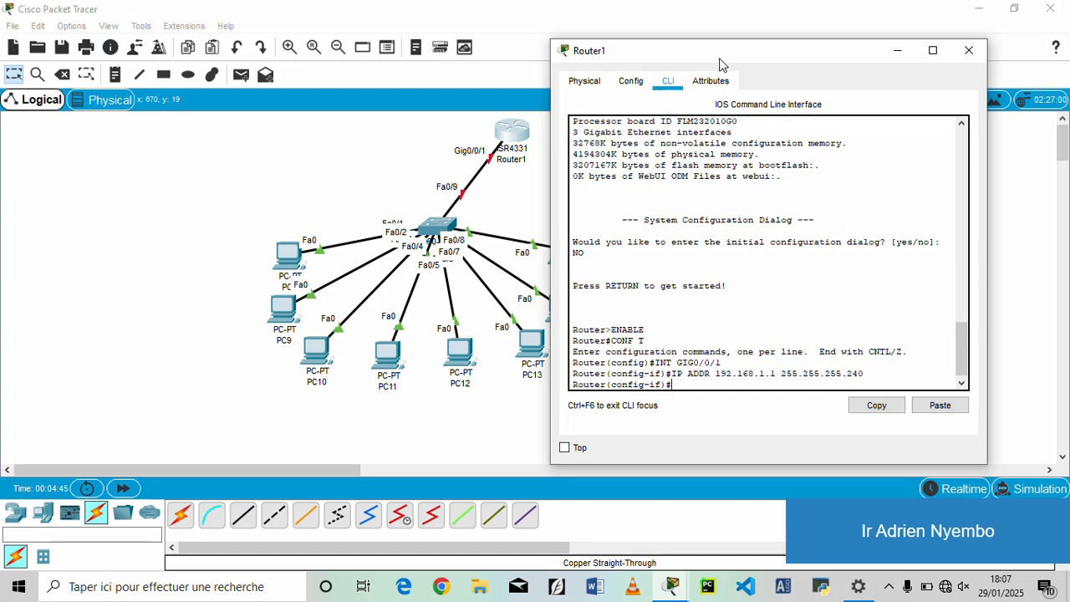
Enable the GIG0/0/1 interface with NO SHUTDOWN and exit to global configuration mode.
{"action": "type", "text": "NO SHUTDOWN"}
{"action": "key", "text": "Return"}
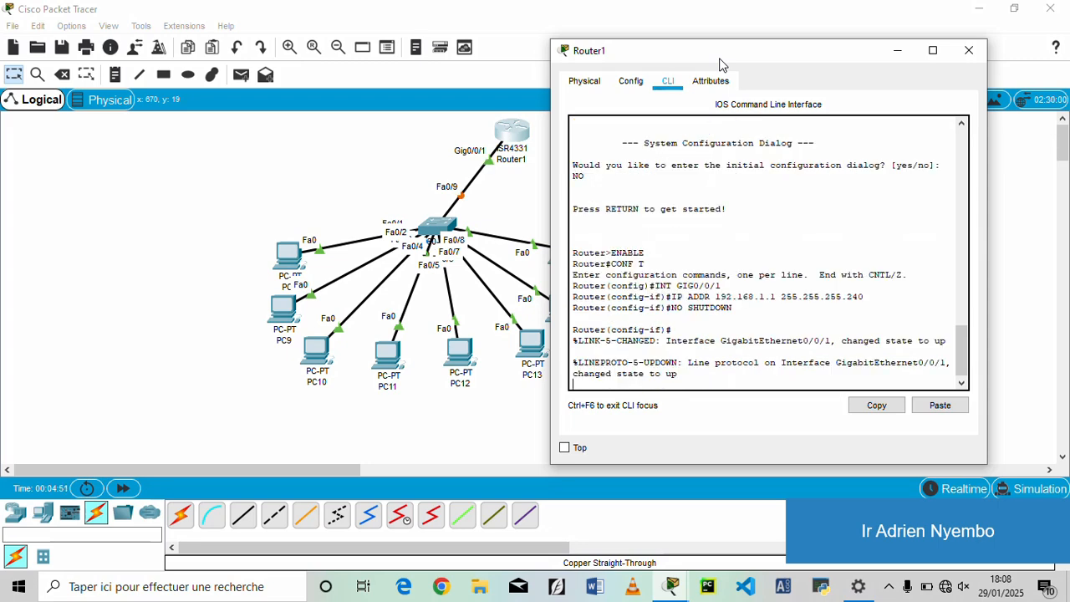
{"action": "key", "text": "Return"}
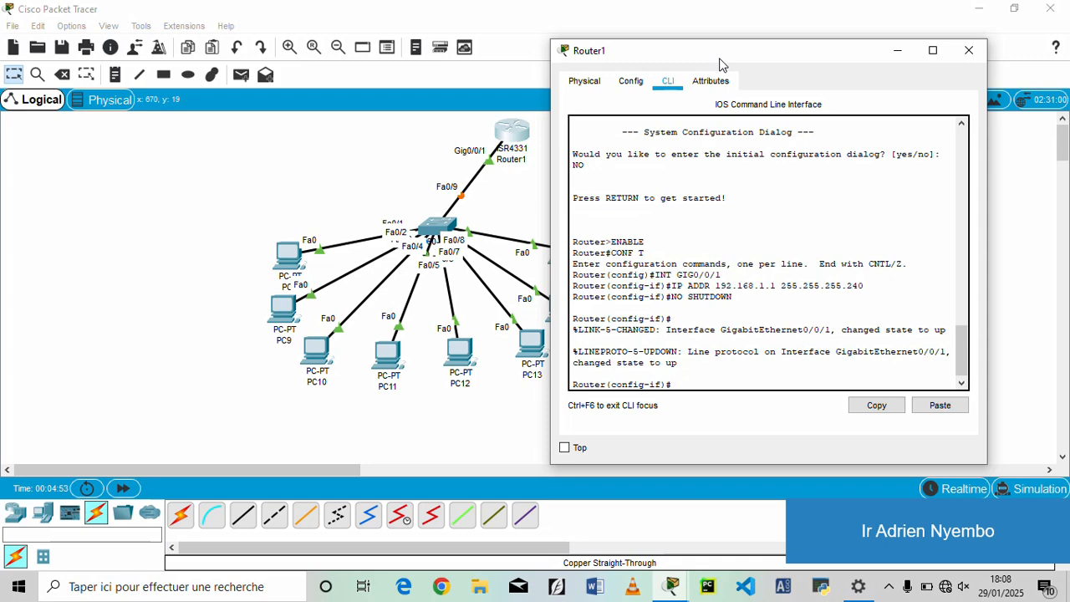
{"action": "type", "text": "EXIT"}
{"action": "key", "text": "Return"}
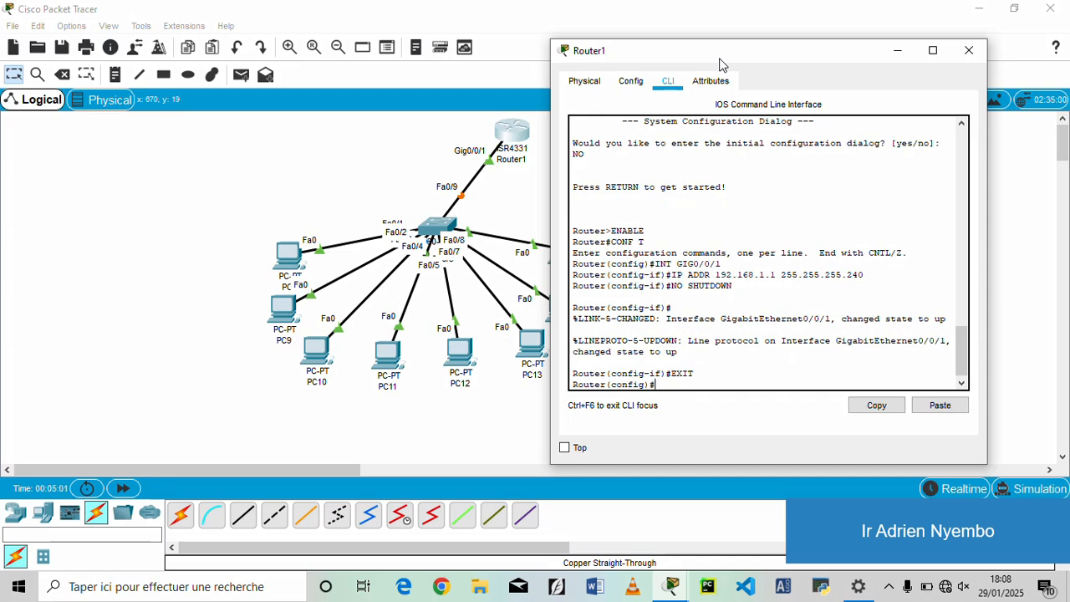
Create the DHCP pool RESEAU on Router1 for network 192.168.1.0 with mask 255.255.255.240.
{"action": "type", "text": "IP DHCP POOL RE"}
{"action": "type", "text": "SEA"}
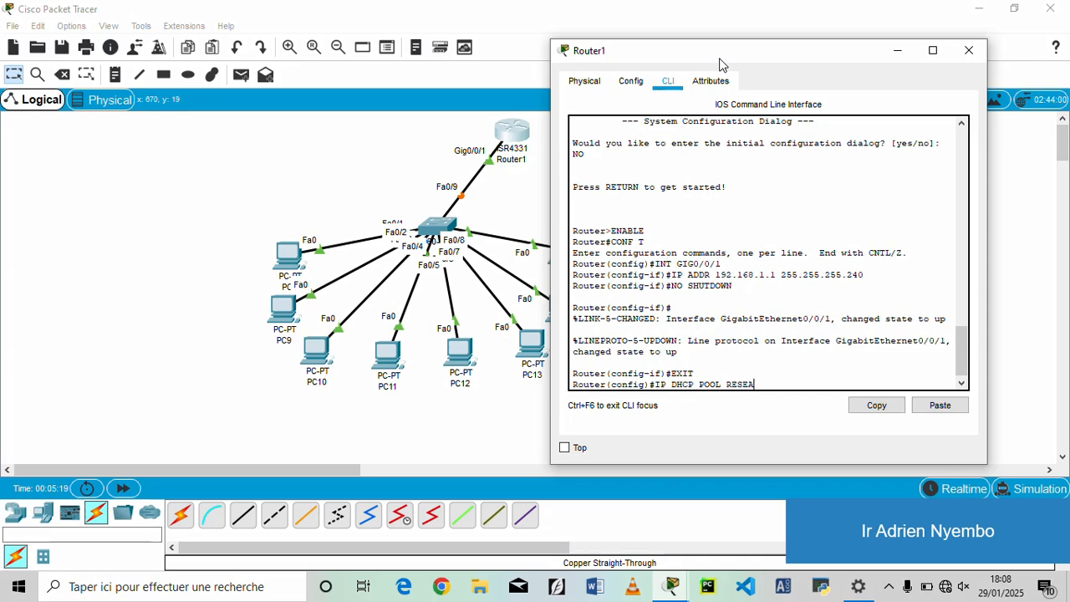
{"action": "type", "text": "U"}
{"action": "key", "text": "Return"}
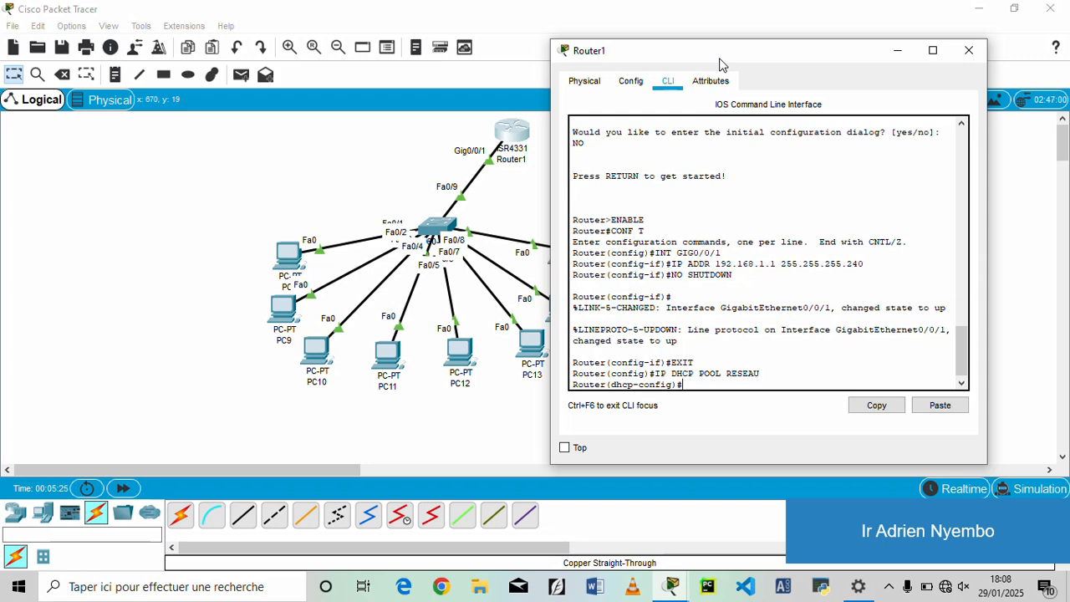
{"action": "type", "text": "NETWORK 192.168.1.0 255.255."}
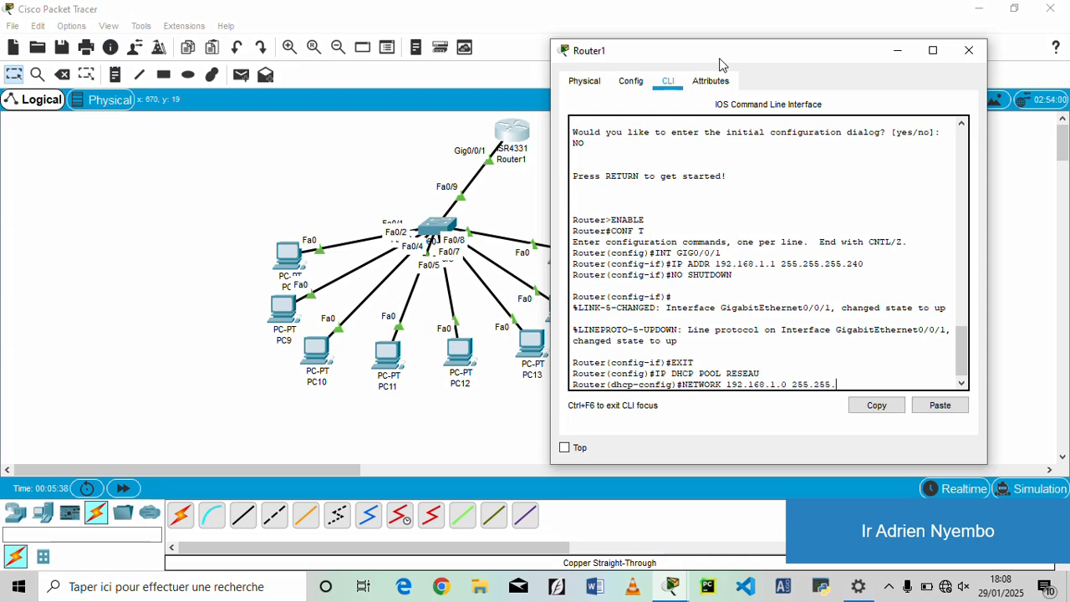
{"action": "type", "text": "255.240"}
{"action": "key", "text": "Return"}
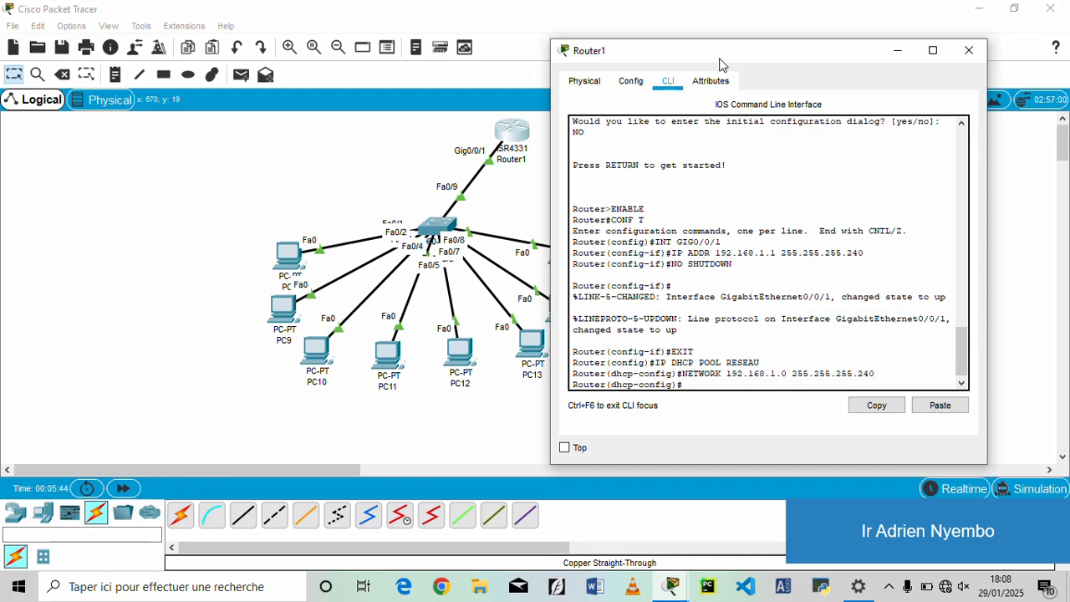
Set the DHCP pool's default router to 192.168.1.1.
{"action": "type", "text": "D"}
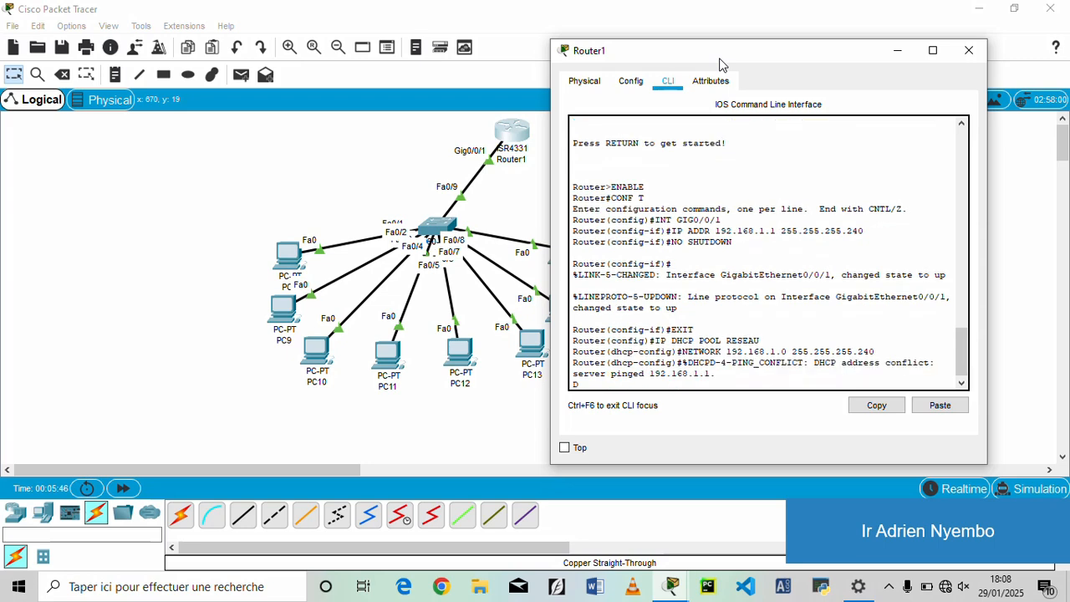
{"action": "type", "text": "EFAULT-ROUTER"}
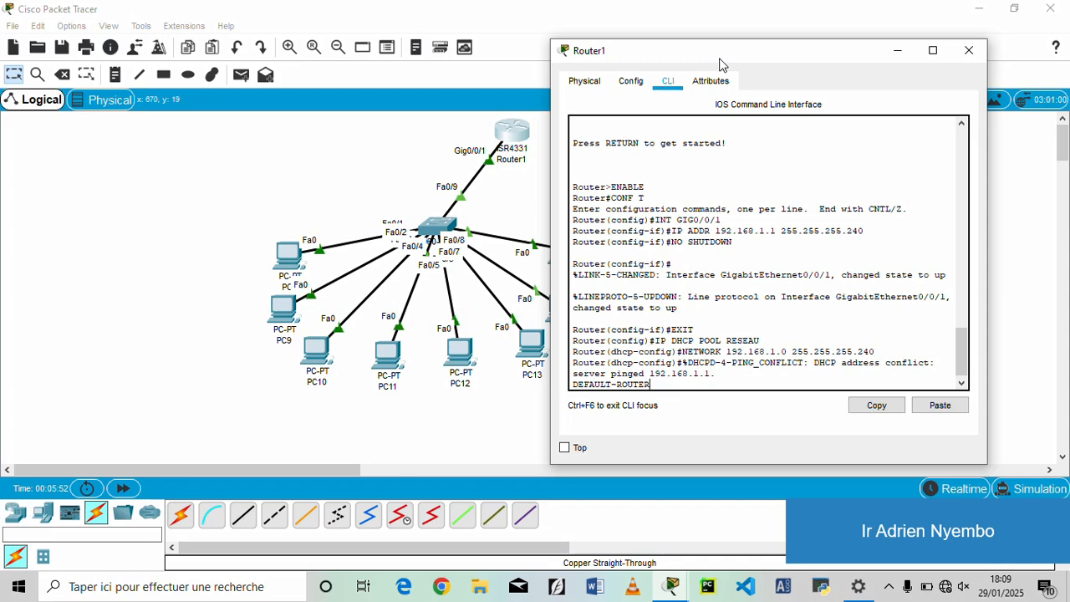
{"action": "key", "text": "Return"}
{"action": "key", "text": "Up"}
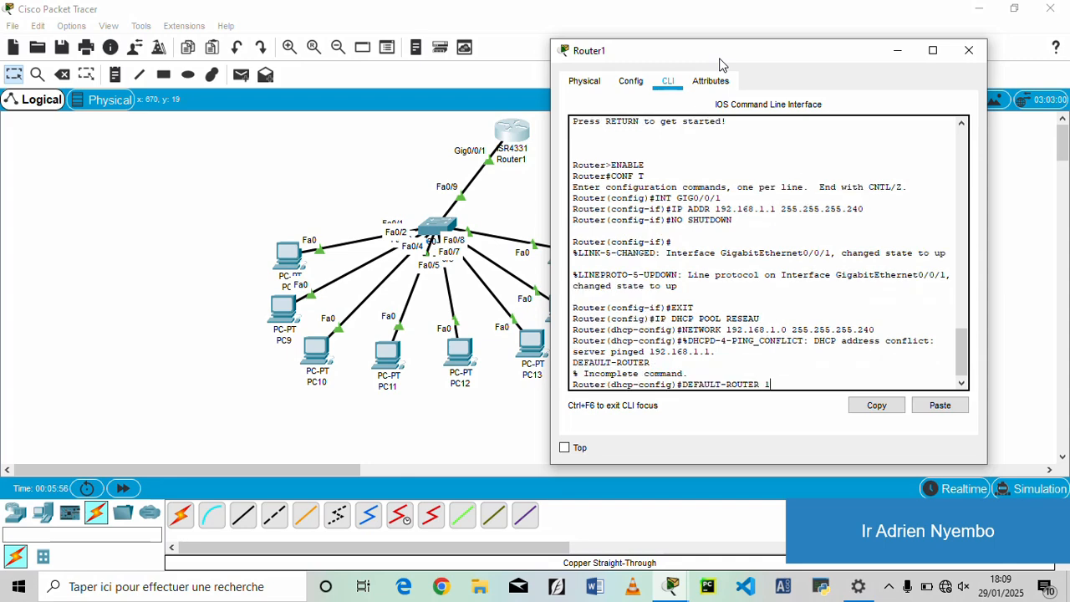
{"action": "type", "text": "192.168.1."}
{"action": "type", "text": "1.1"}
{"action": "key", "text": "Return"}
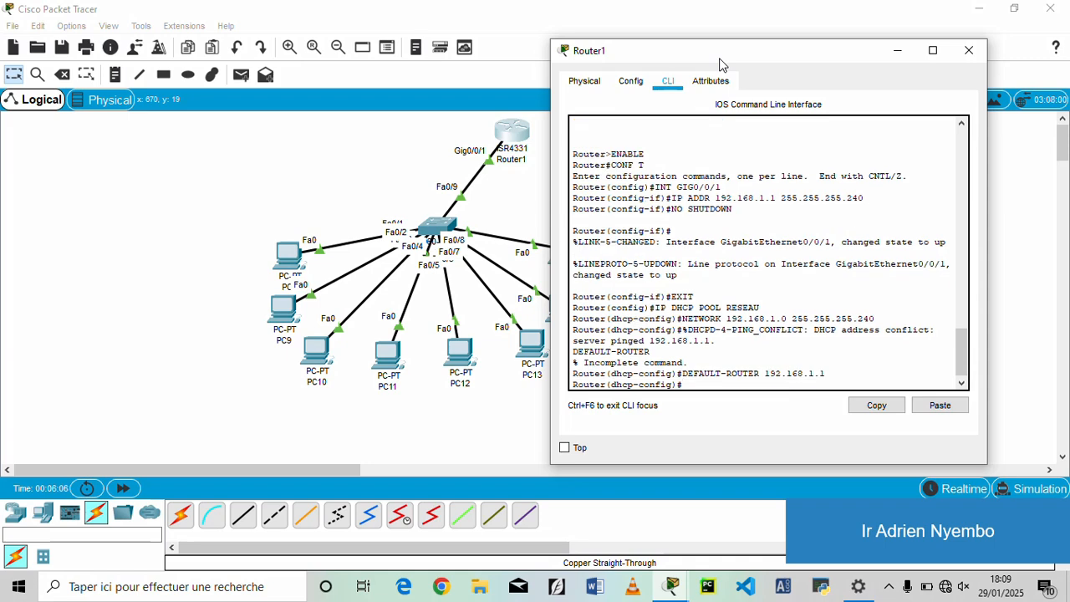
Set the DHCP pool's DNS server to 192.168.1.20 and exit the pool configuration.
{"action": "type", "text": "DNS-SERVER 192.168.1."}
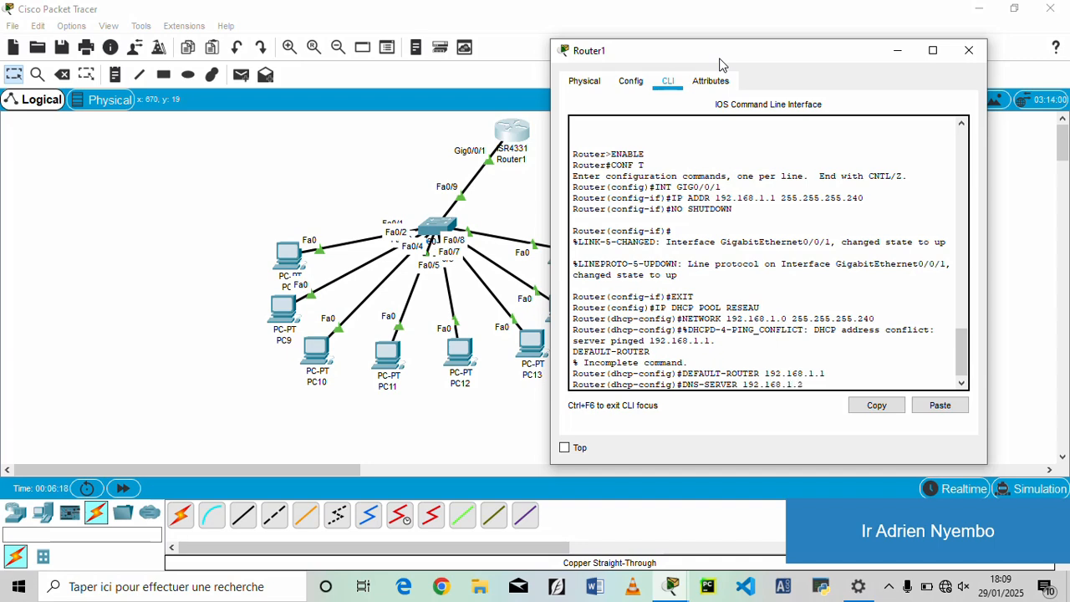
{"action": "type", "text": "20"}
{"action": "key", "text": "Return"}
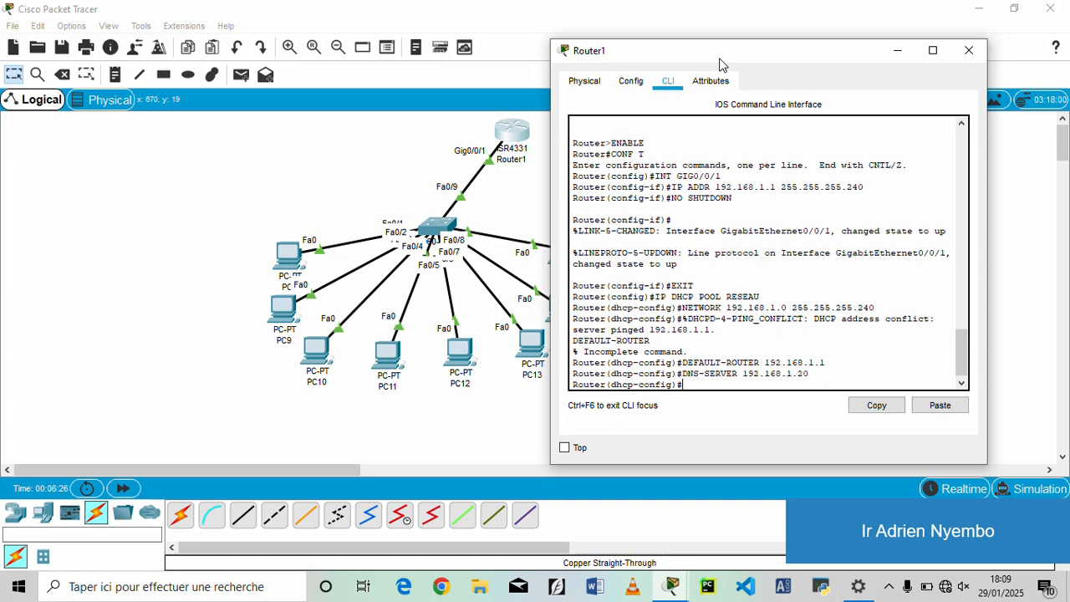
{"action": "type", "text": "EXIT"}
{"action": "key", "text": "Return"}
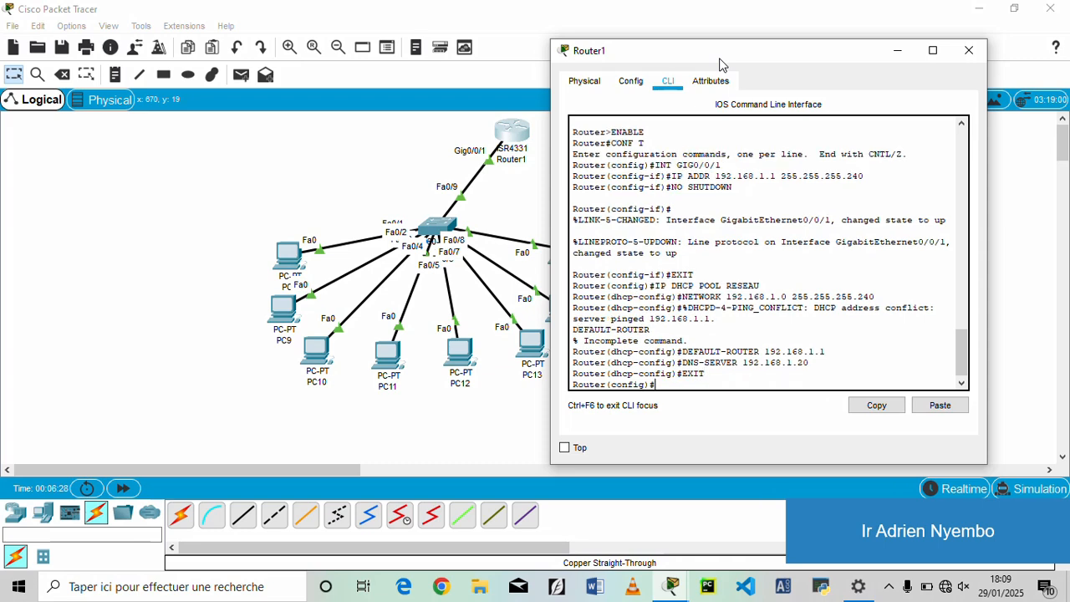
Leave configuration mode, save Router1's running-config to startup-config under the default filename, and close the router window.
{"action": "type", "text": "EXIT"}
{"action": "key", "text": "Return"}
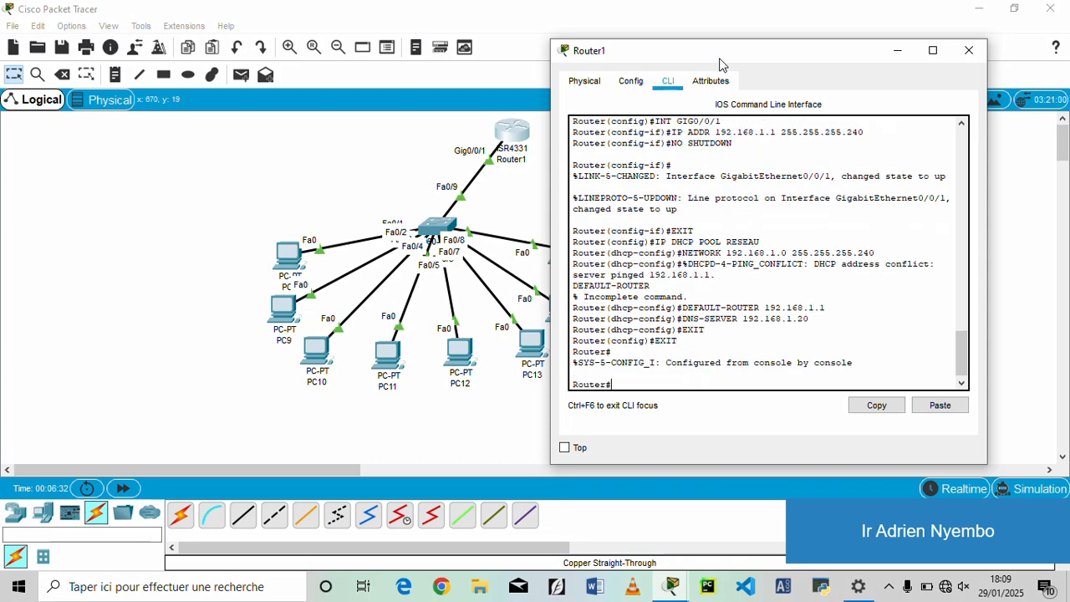
{"action": "type", "text": "COPY RUNNING-CONFIG STA"}
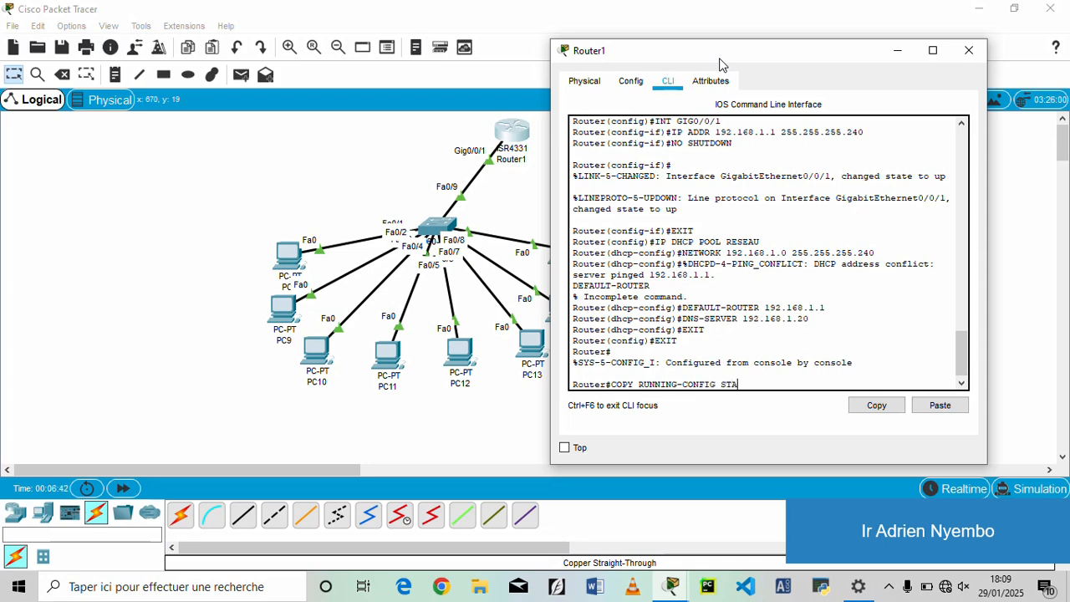
{"action": "type", "text": "RTUP-CONFIG"}
{"action": "key", "text": "Return"}
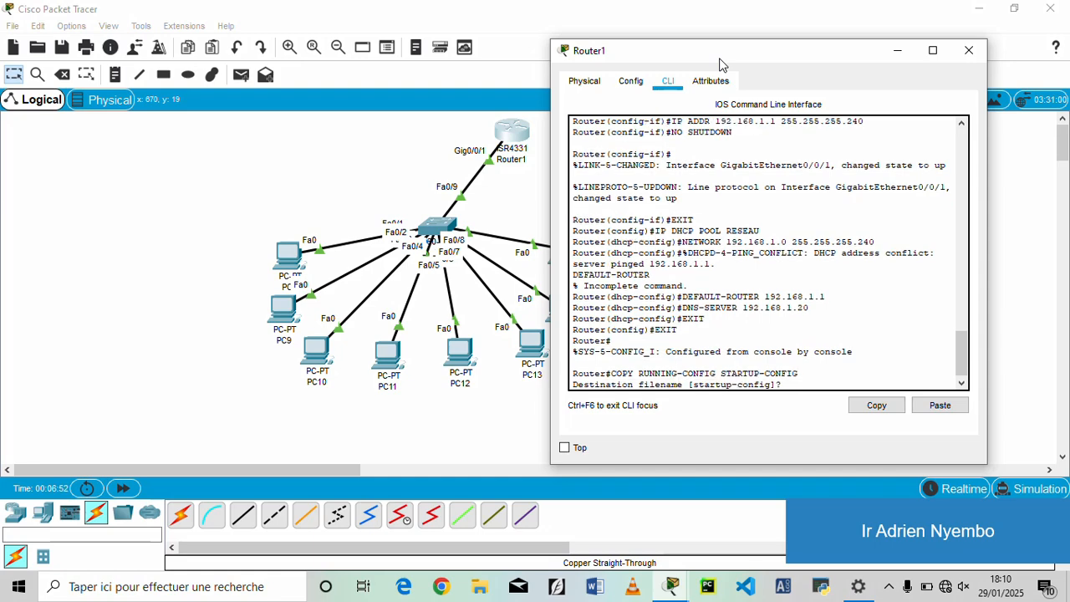
{"action": "key", "text": "Return"}
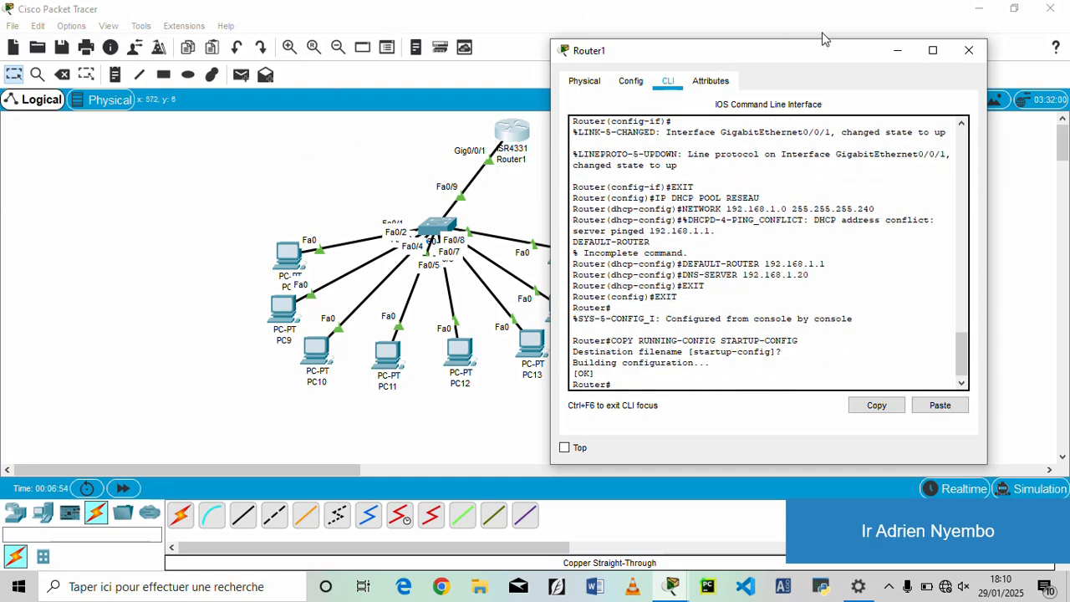
{"action": "left_click", "coordinate": [969, 51]}
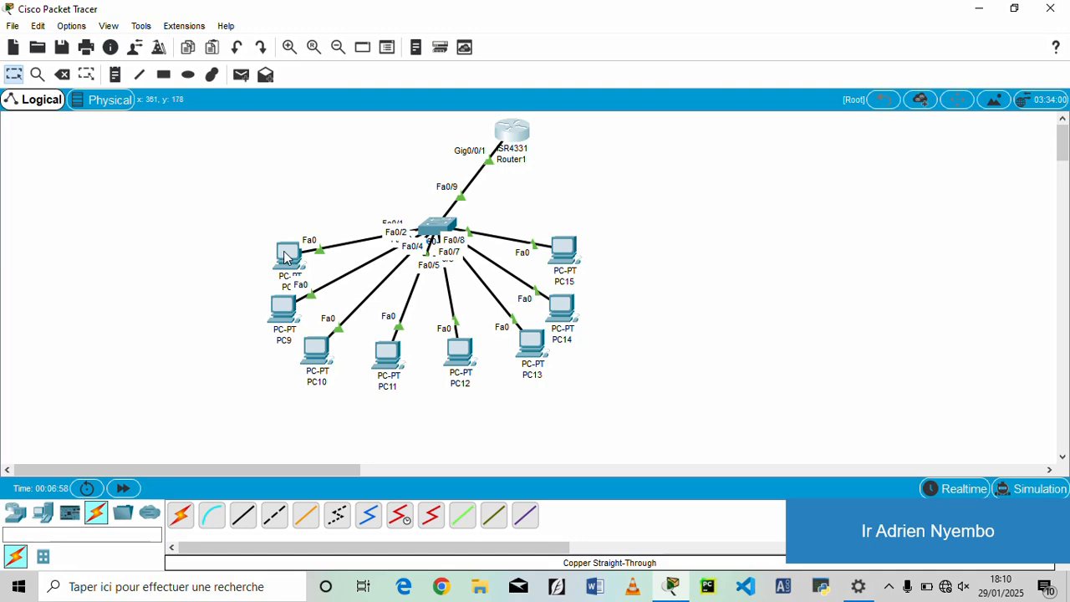
Renew PC8's DHCP lease by switching FastEthernet0's IPv4 configuration to Static and back to DHCP, and close its window.
{"action": "mouse_move", "coordinate": [285, 257]}
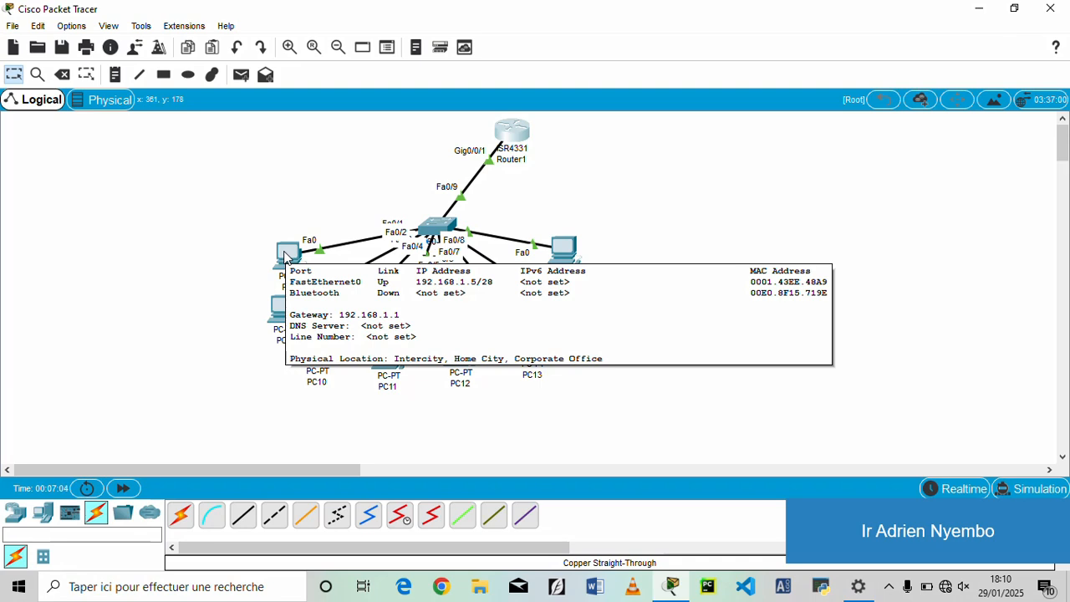
{"action": "mouse_move", "coordinate": [276, 310]}
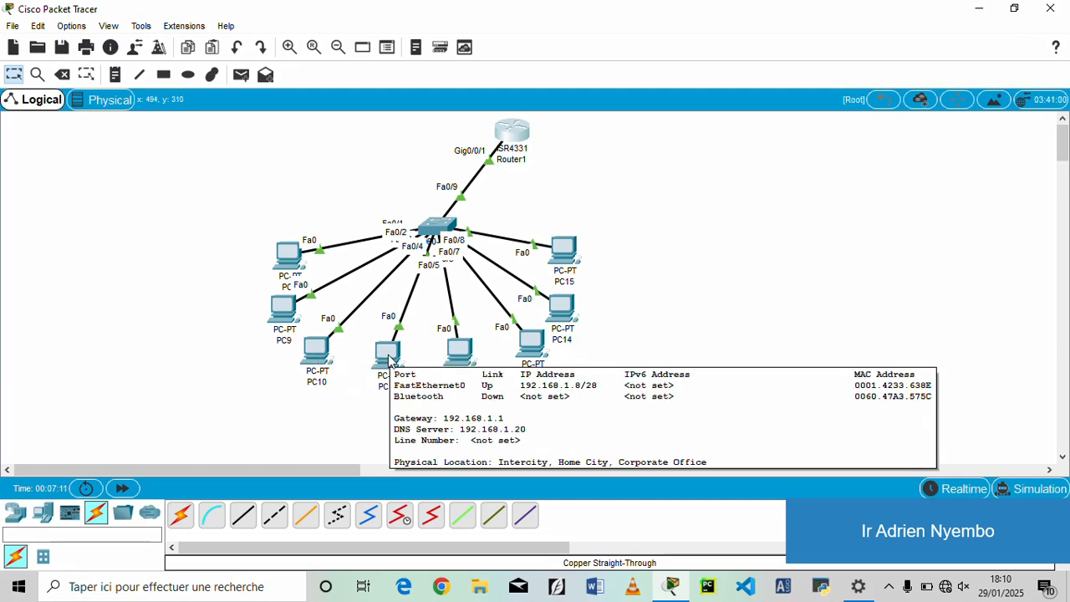
{"action": "mouse_move", "coordinate": [465, 350]}
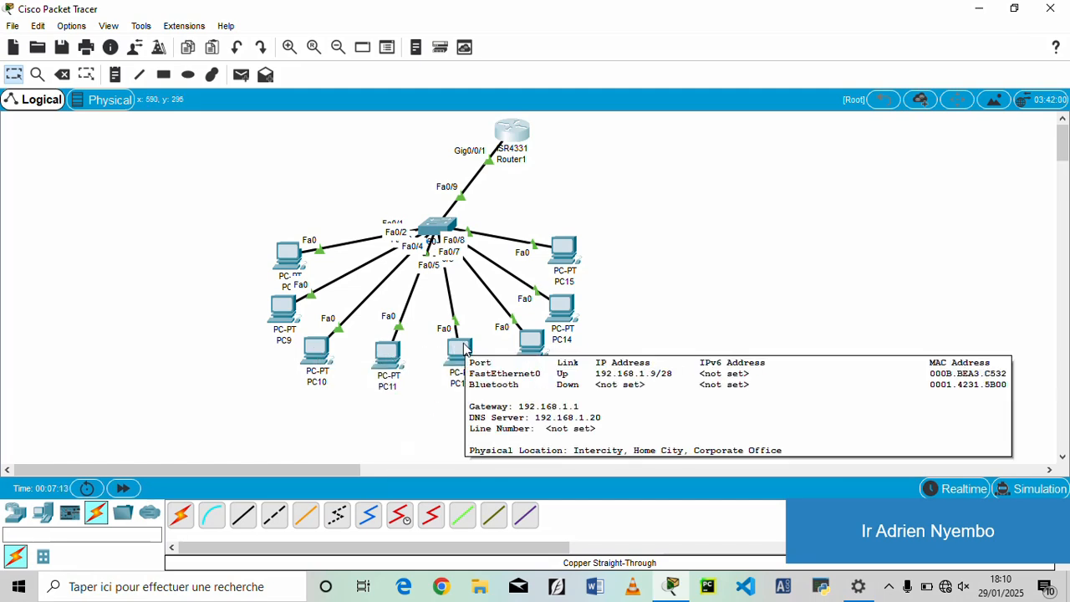
{"action": "left_click", "coordinate": [289, 256]}
{"action": "left_click", "coordinate": [358, 166]}
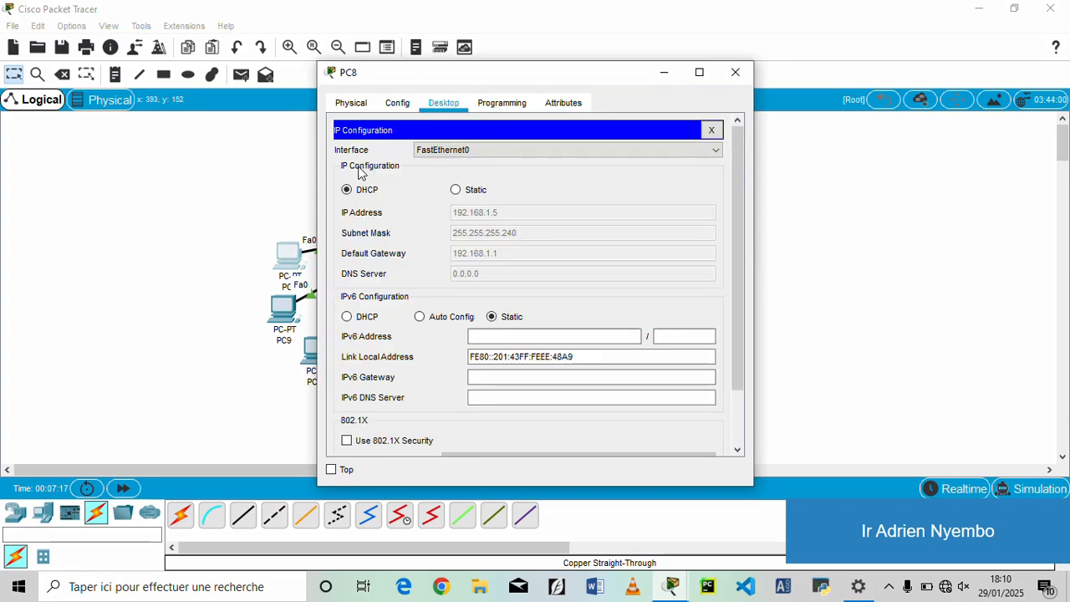
{"action": "left_click", "coordinate": [456, 191]}
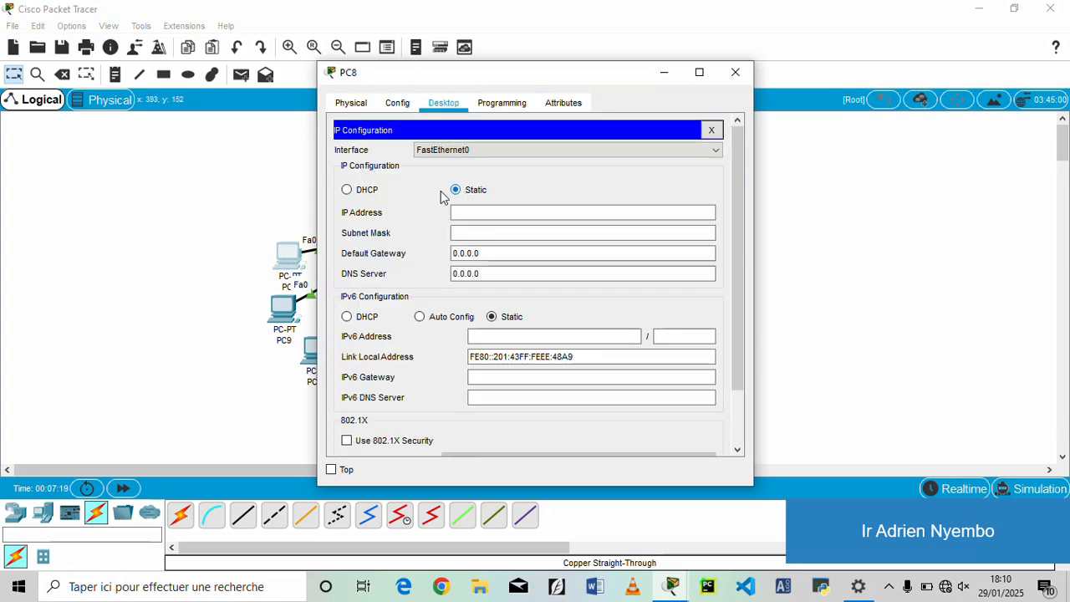
{"action": "left_click", "coordinate": [367, 191]}
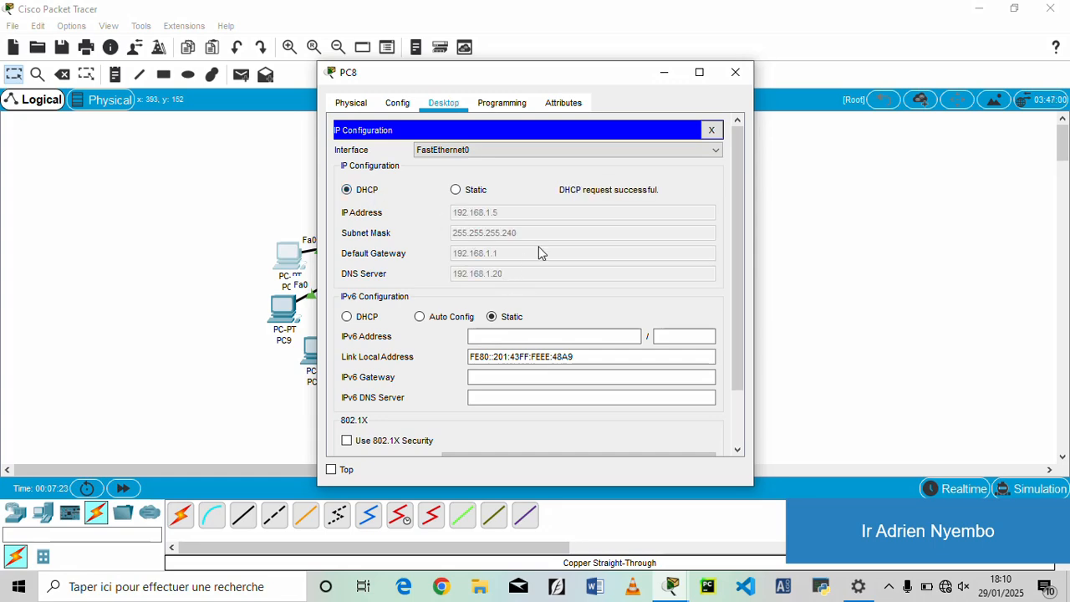
{"action": "left_click", "coordinate": [734, 72]}
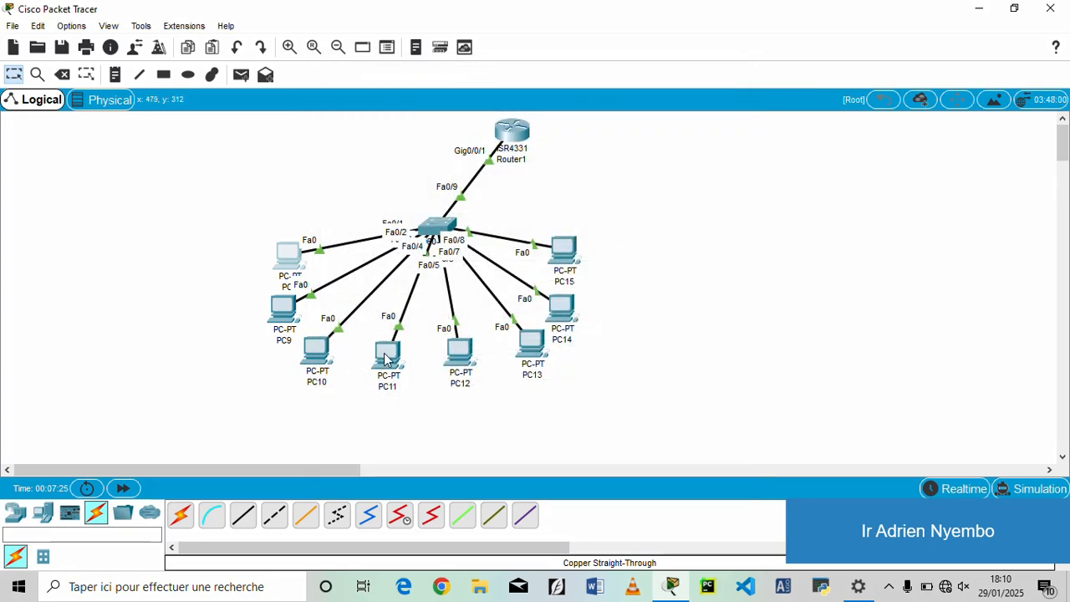
Open PC11's IP configuration to check the IPv4 address, gateway and DNS server assigned by DHCP.
{"action": "left_click", "coordinate": [384, 359]}
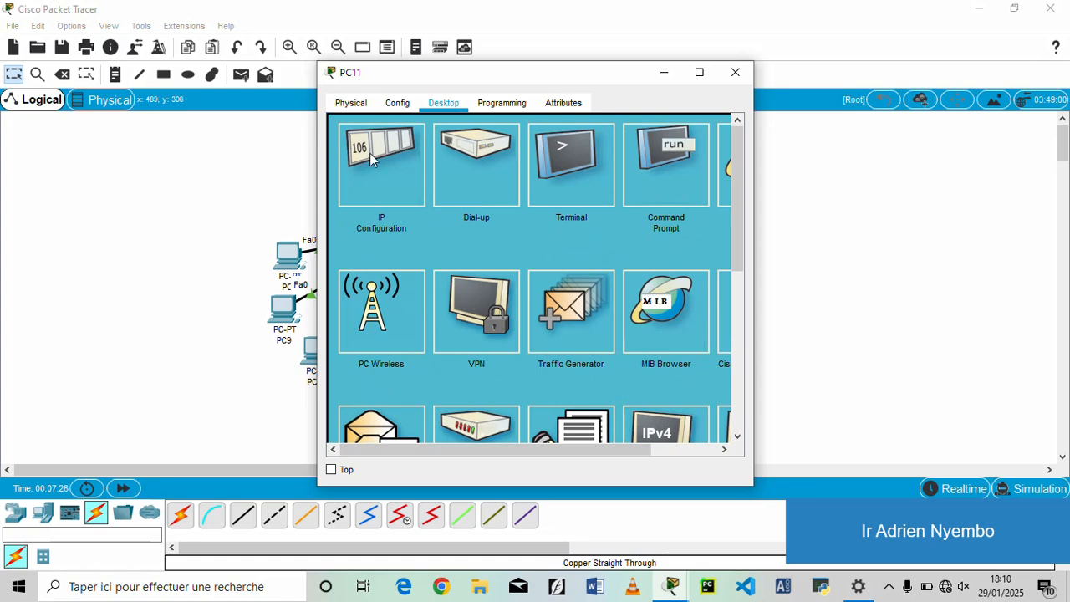
{"action": "left_click", "coordinate": [370, 153]}
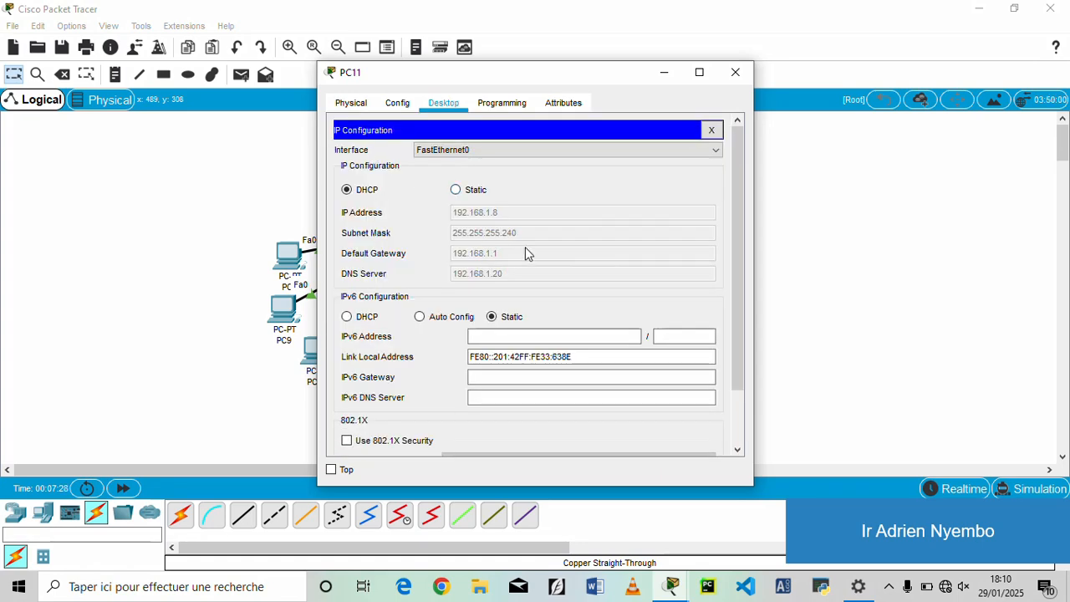
Close PC11's window and add a simple PDU from PC8 to PC12 to test their connectivity.
{"action": "left_click", "coordinate": [730, 79]}
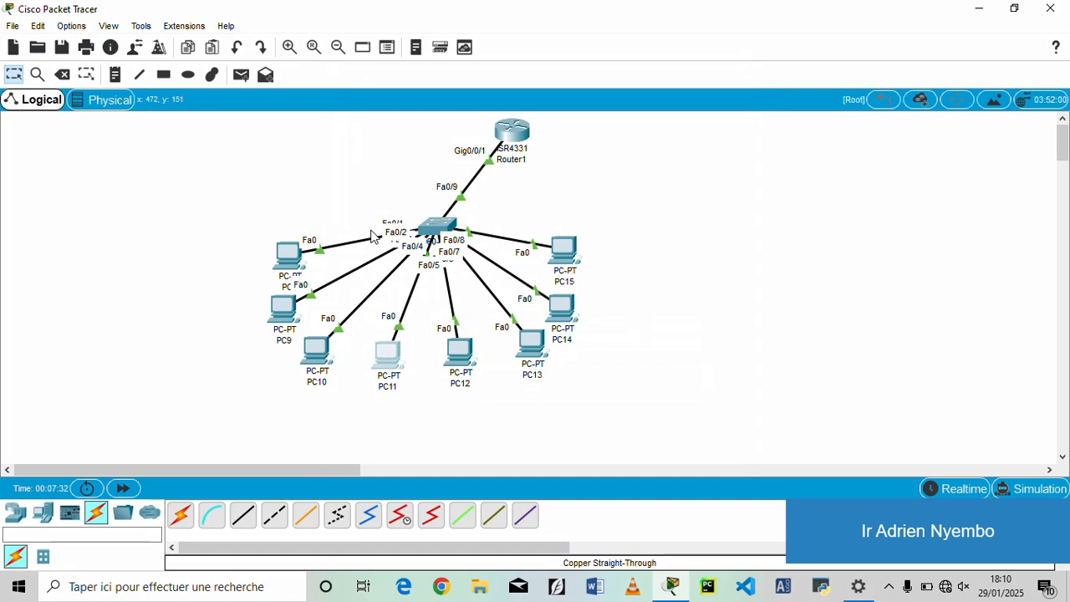
{"action": "left_click", "coordinate": [241, 76]}
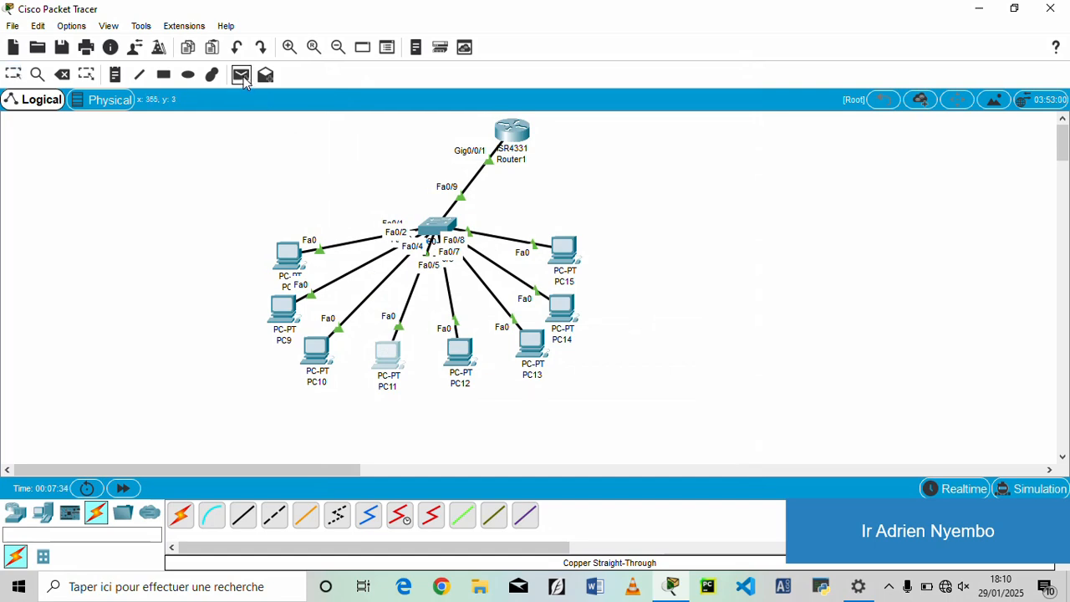
{"action": "left_click", "coordinate": [291, 255]}
{"action": "left_click", "coordinate": [465, 370]}
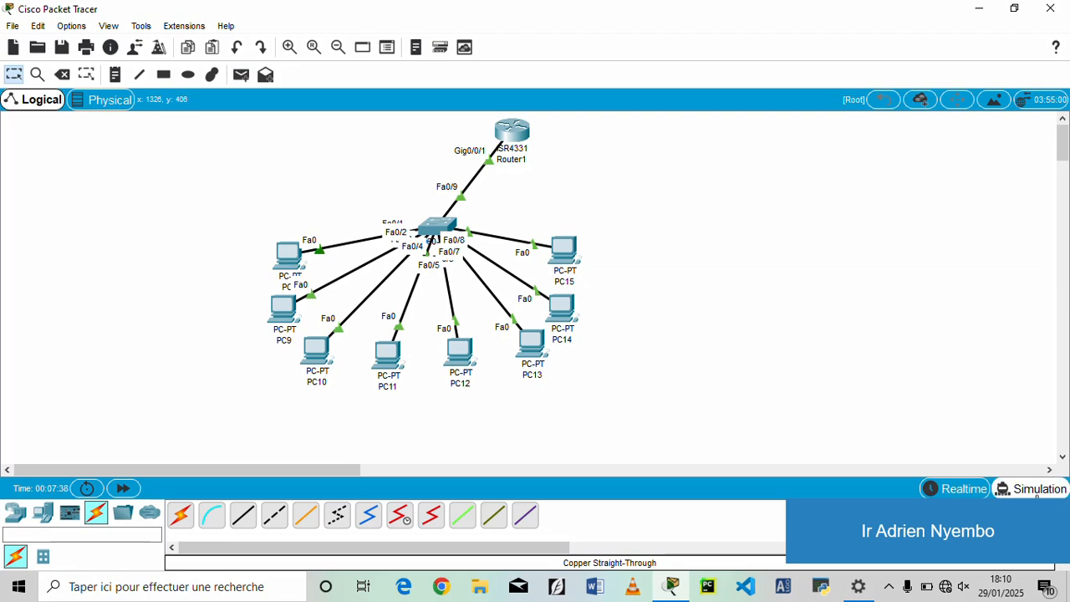
Switch to Simulation mode and play the ICMP exchange between PC8 and PC12.
{"action": "left_click", "coordinate": [1033, 488]}
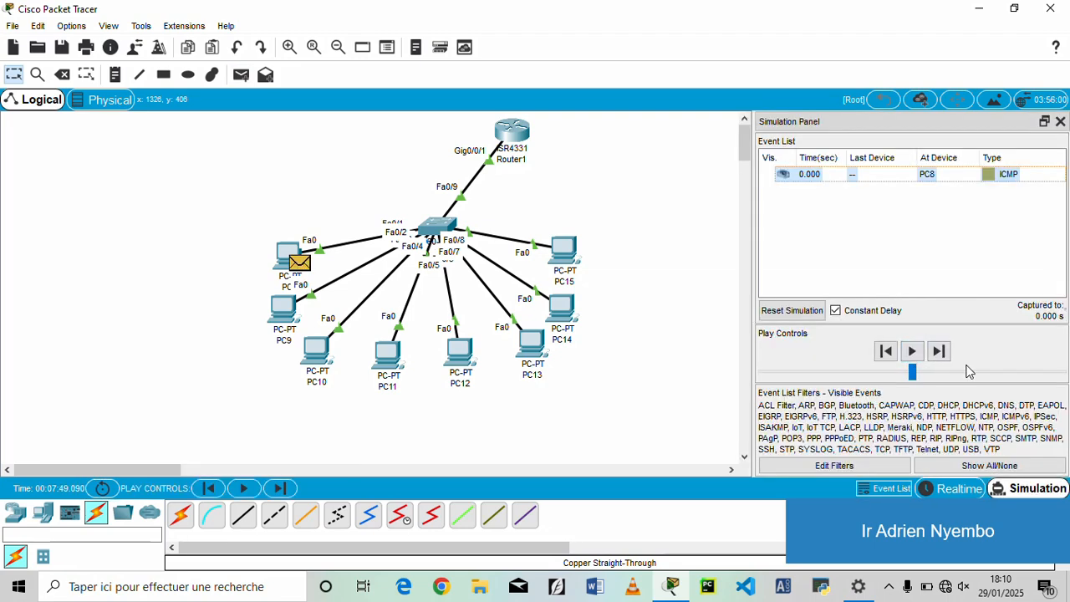
{"action": "left_click", "coordinate": [968, 371]}
{"action": "left_click", "coordinate": [910, 352]}
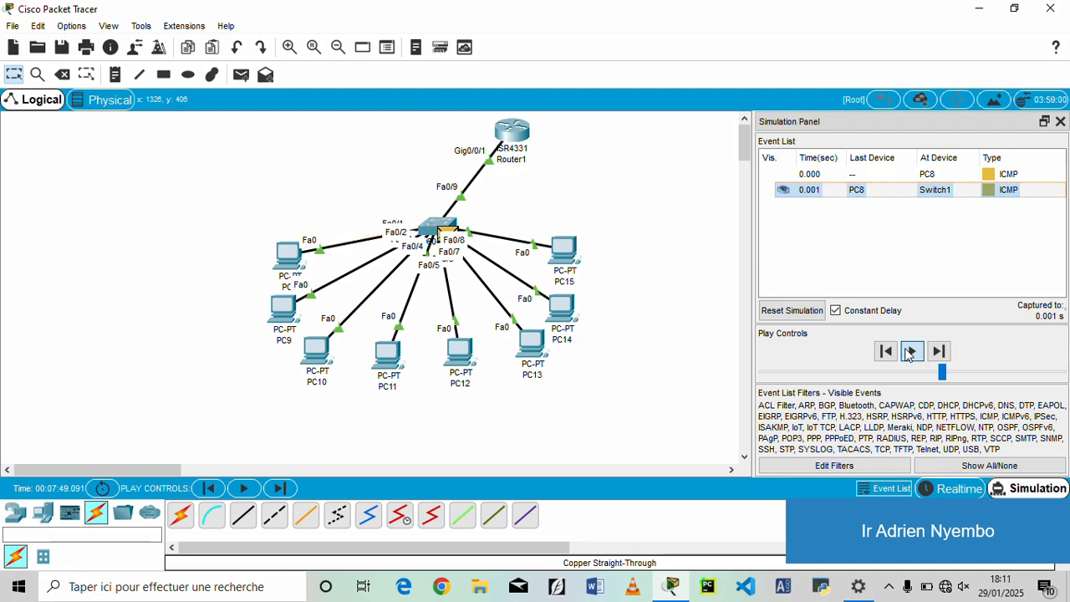
{"action": "left_click", "coordinate": [910, 352]}
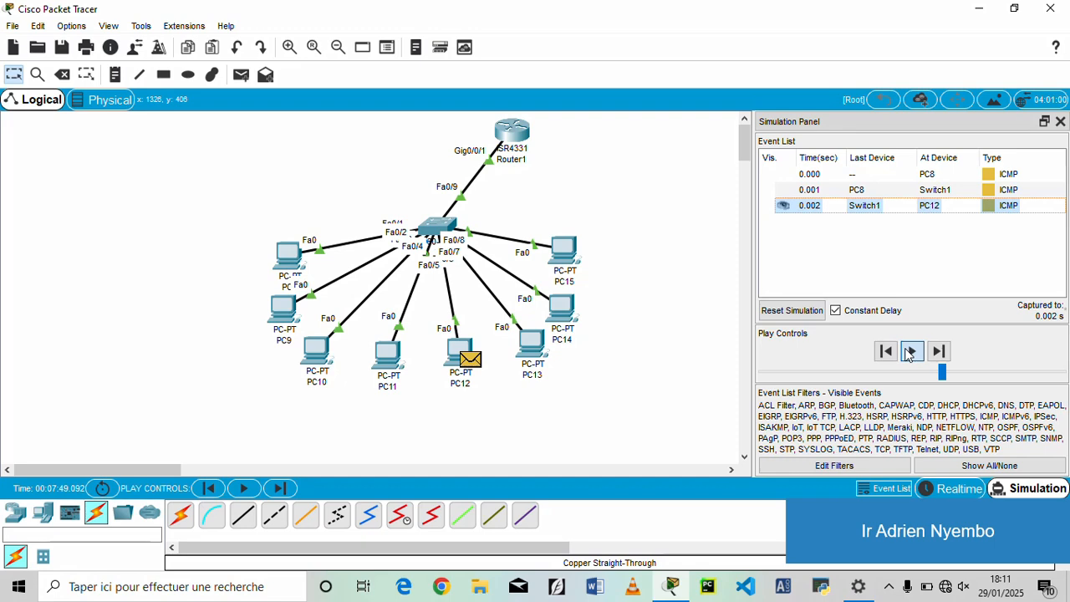
{"action": "left_click", "coordinate": [910, 352]}
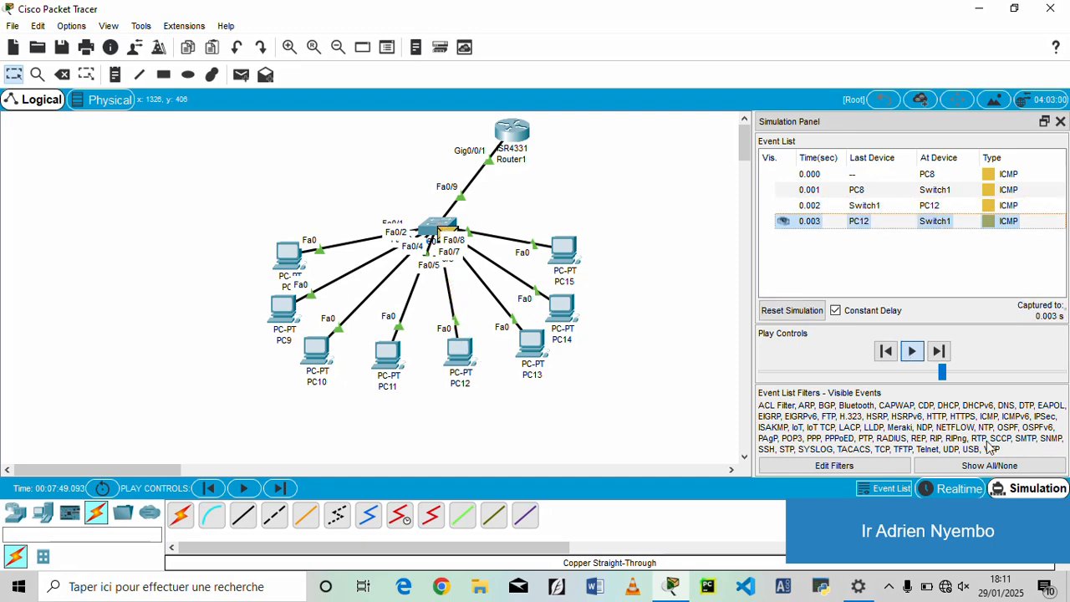
Show the PDU results to check the last status of the PC8-to-PC12 message, and delete Scenario 0.
{"action": "left_click", "coordinate": [1061, 535]}
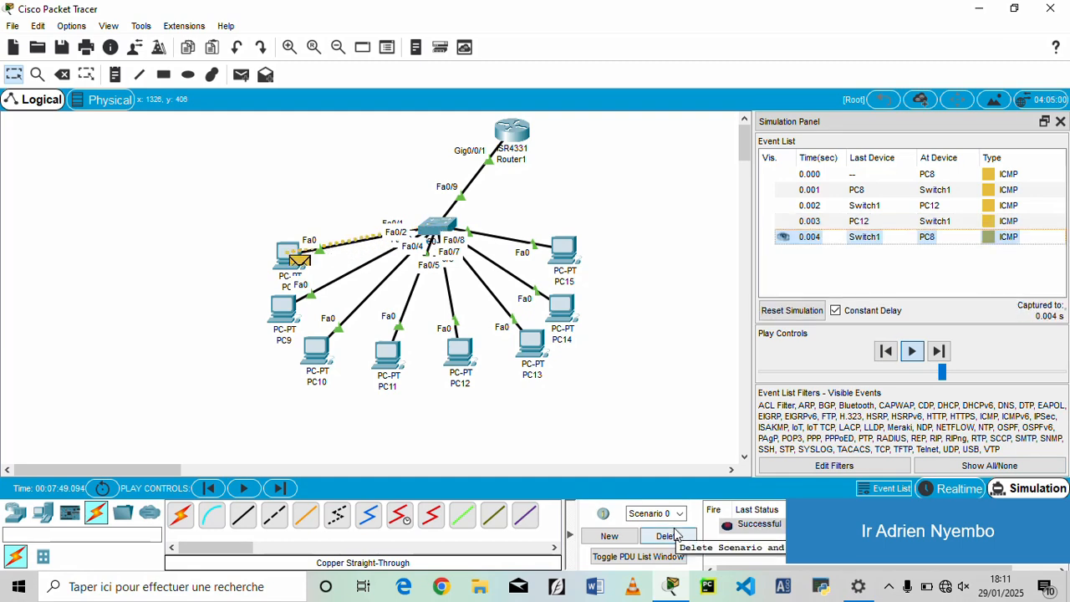
{"action": "left_click", "coordinate": [669, 536]}
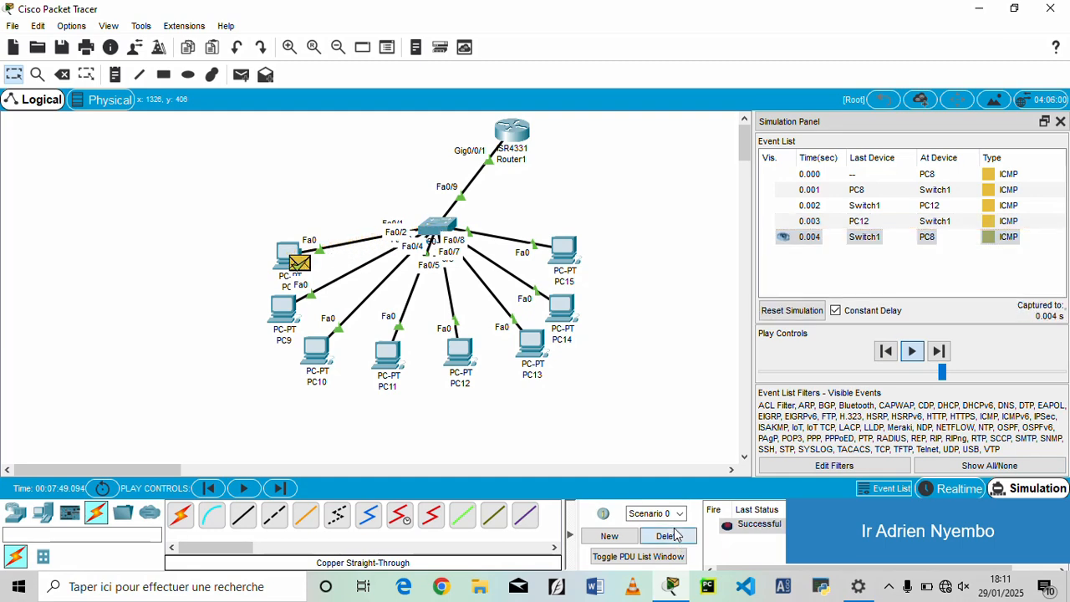